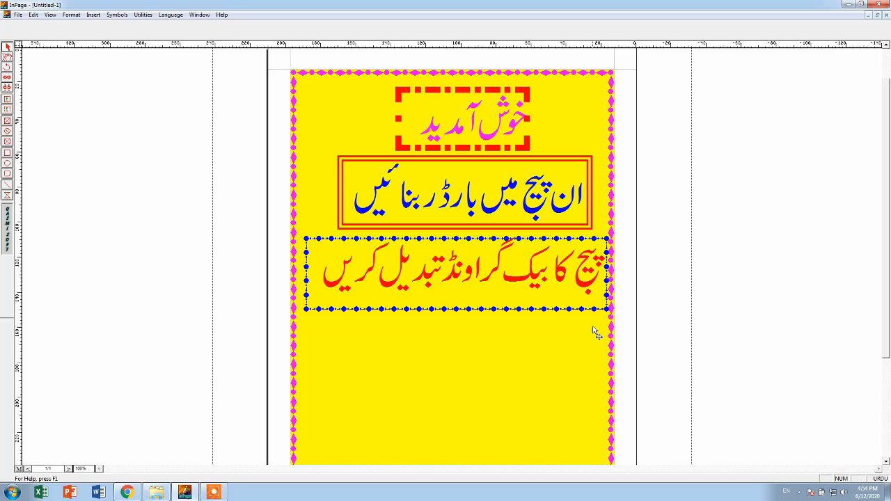
Widen the dashed red frame around the magenta heading at the top of the page to about 84 mm.
click(529, 150)
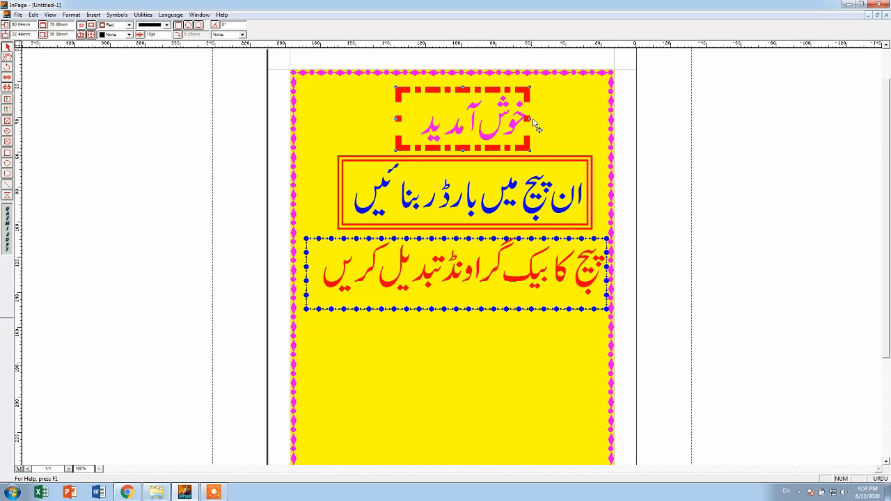
mouse_move(533, 123)
mouse_down()
mouse_move(553, 123)
mouse_move(543, 126)
mouse_up()
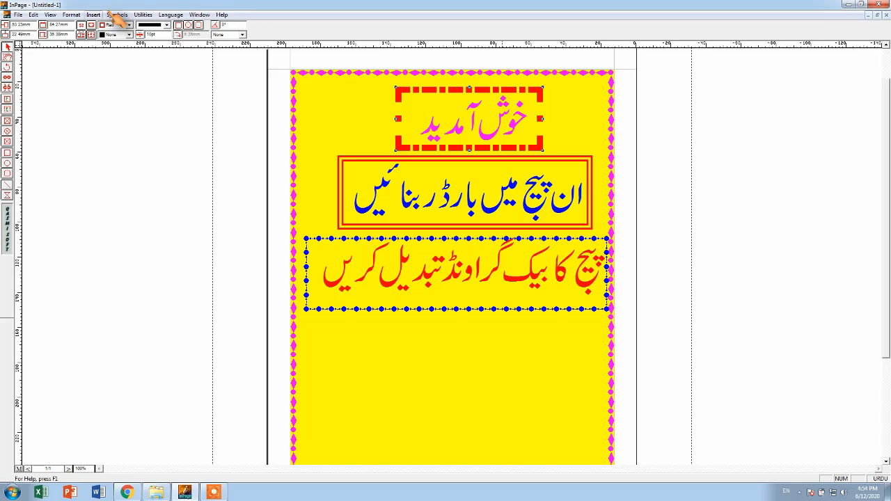
click(412, 367)
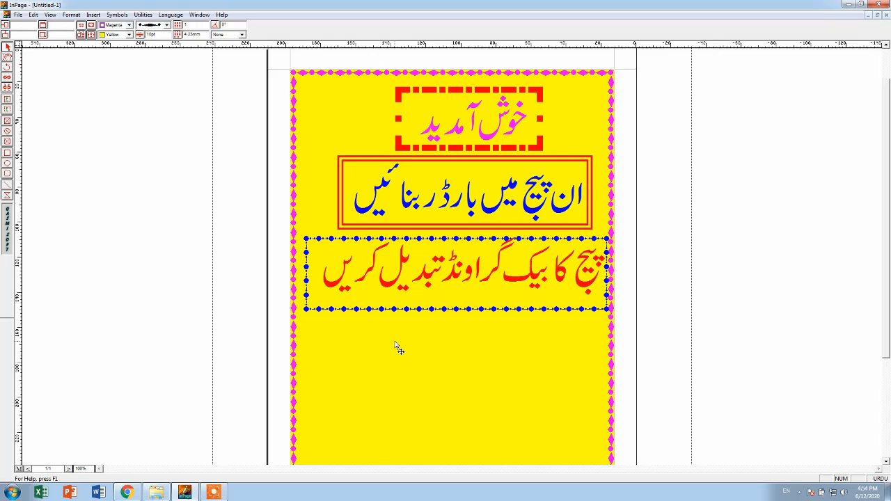
Print the whole document with the Foxit Reader PDF Printer and save the PDF on the Desktop.
key(ctrl+p)
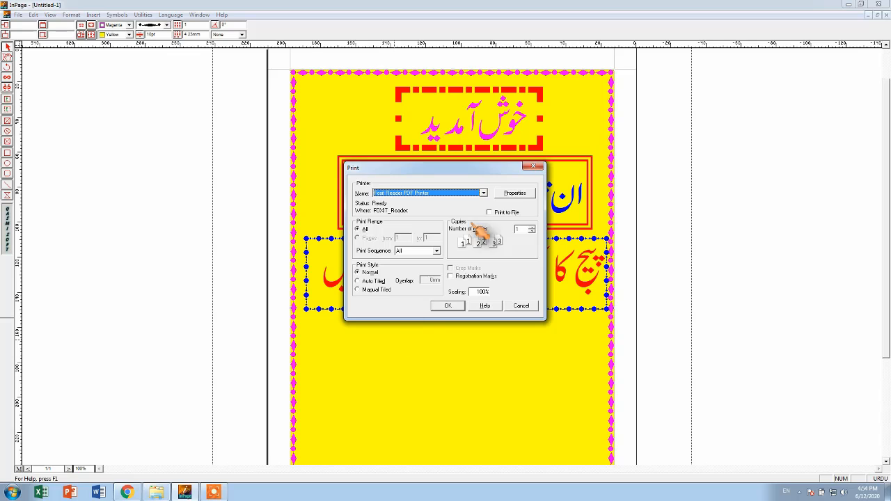
click(459, 305)
click(483, 266)
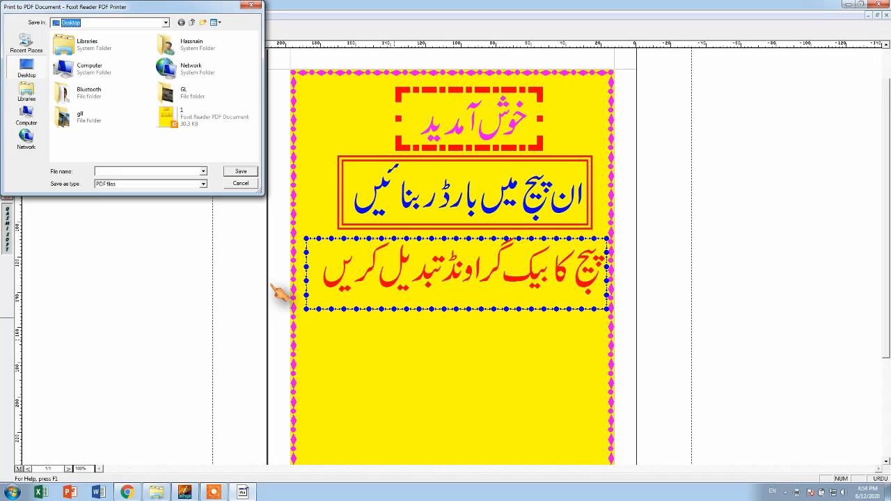
click(241, 172)
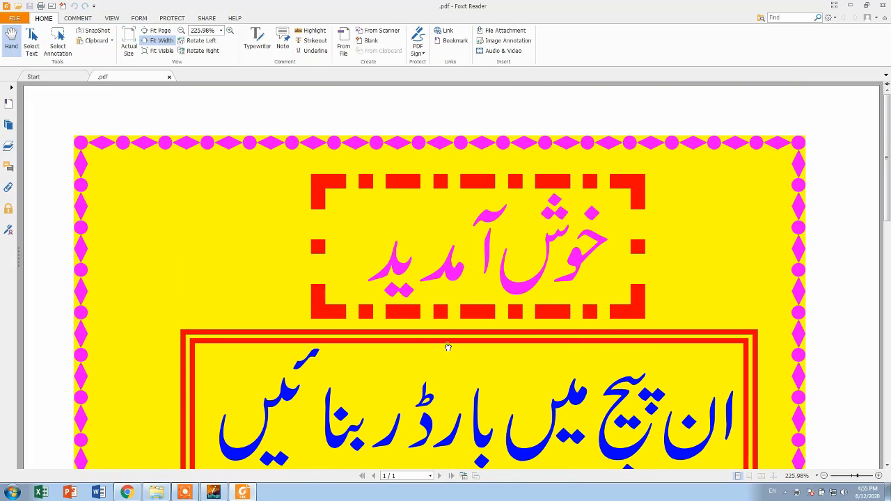
Look over the exported PDF to check the page border, the framed headings and the yellow background.
scroll(440, 262, down, 2)
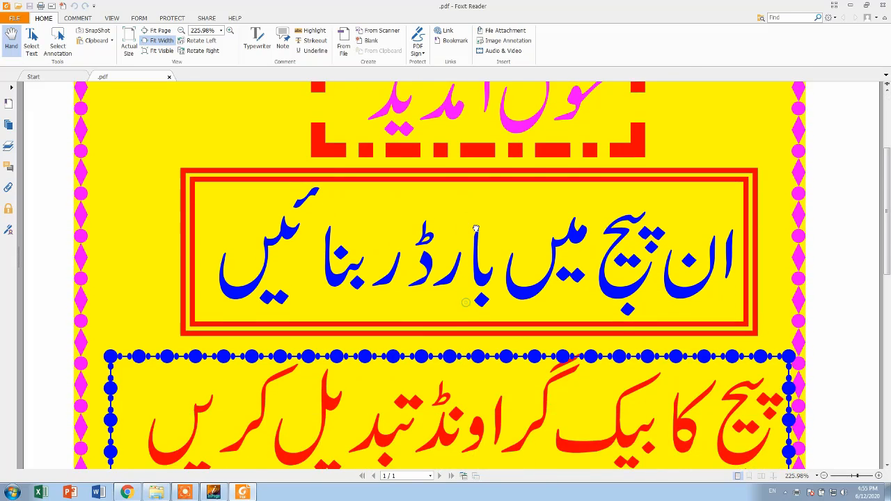
scroll(540, 209, up, 2)
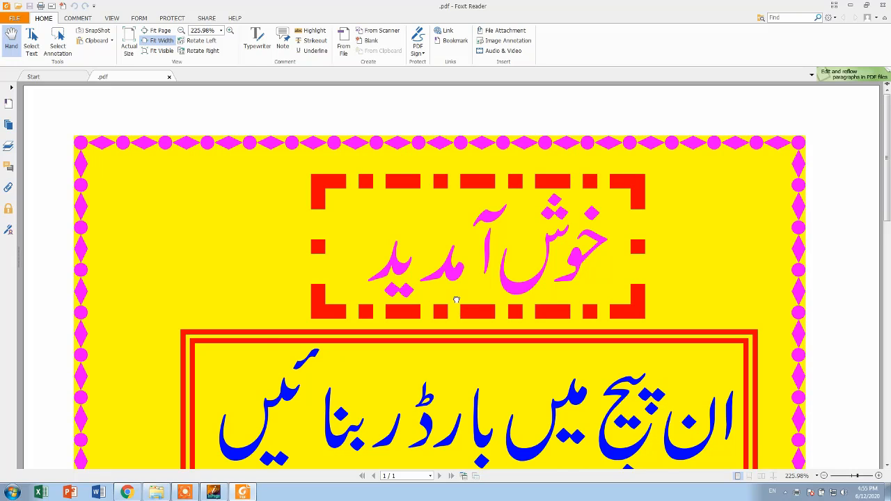
drag(455, 300, 464, 243)
drag(377, 222, 385, 314)
double_click(488, 304)
click(300, 269)
scroll(397, 327, down, 1)
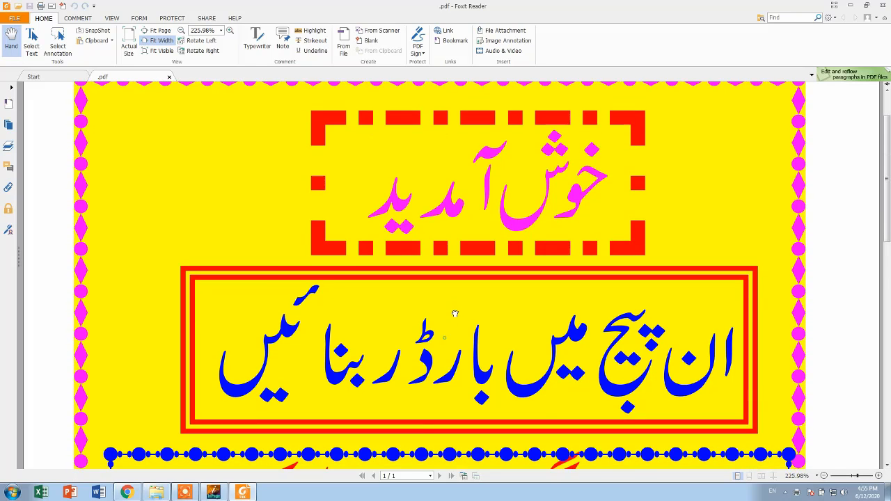
scroll(455, 314, down, 3)
scroll(480, 257, down, 1)
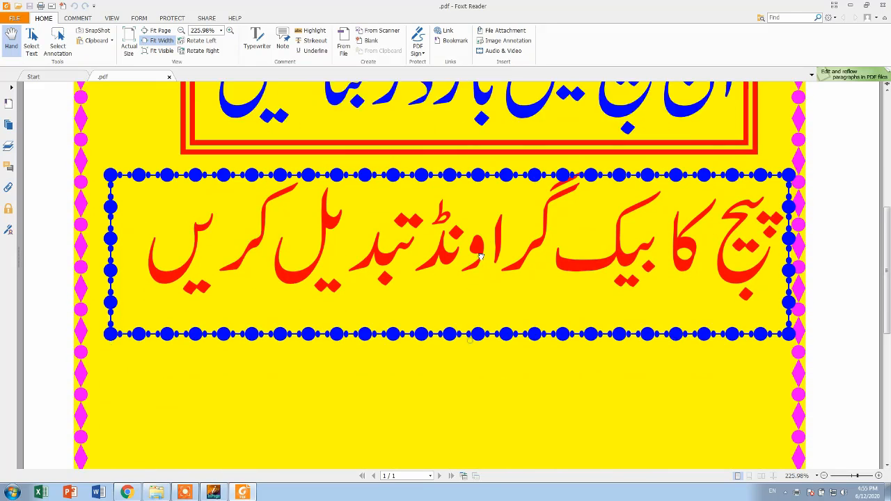
scroll(480, 258, down, 2)
scroll(483, 224, up, 4)
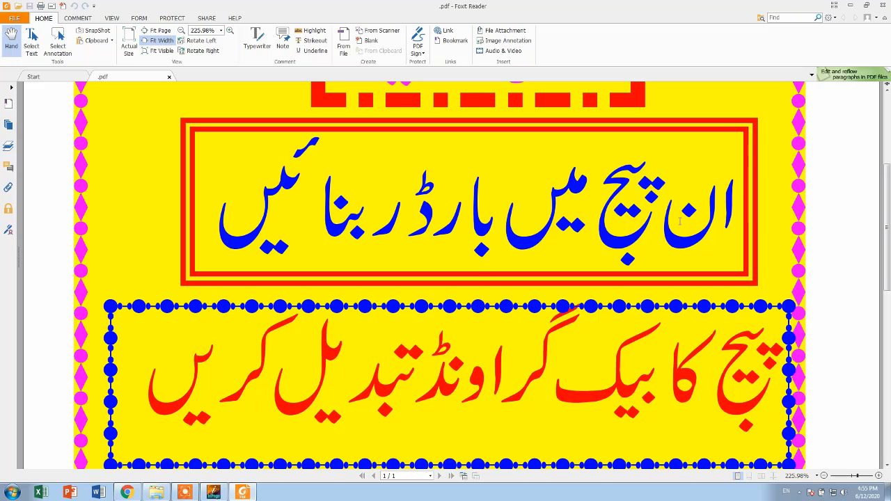
Return to InPage and create a new blank document with the default page settings.
click(213, 492)
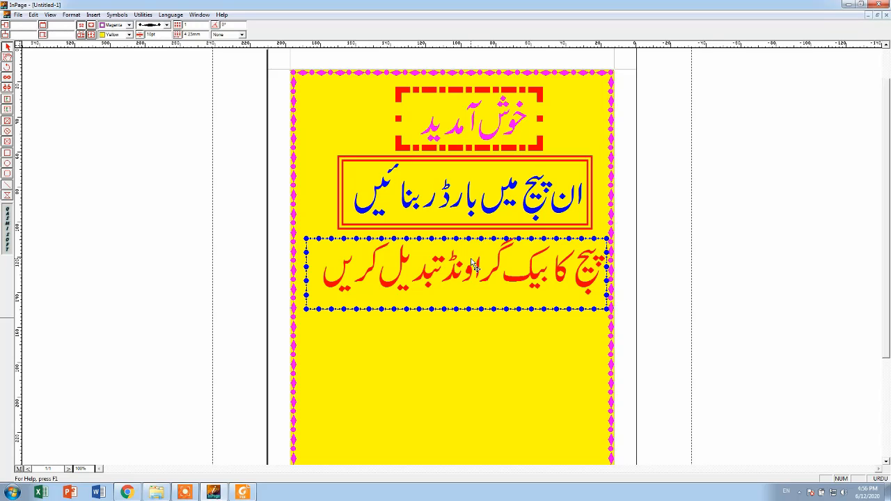
key(ctrl+n)
click(510, 217)
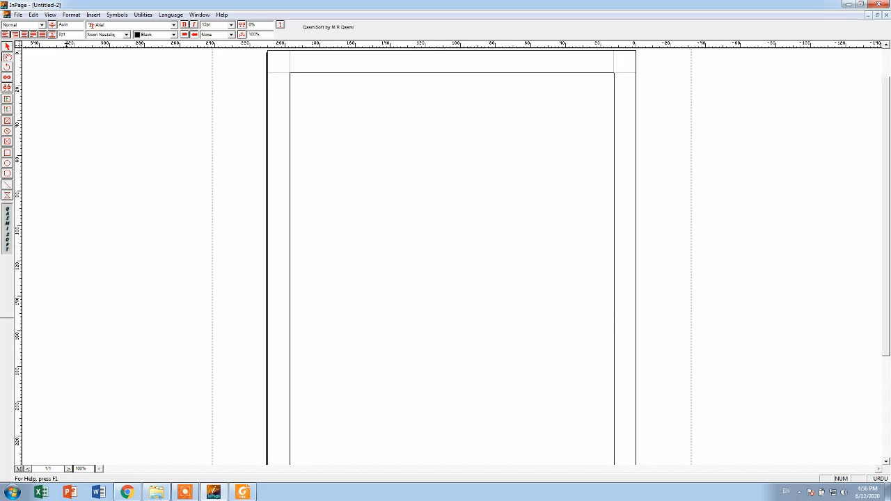
Select the page's main text frame and apply the alternating diamond-and-dot border style to it.
click(8, 47)
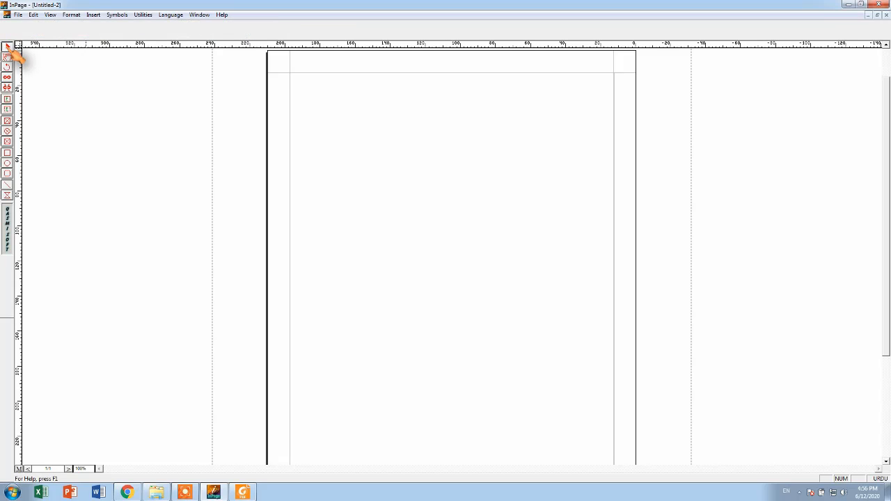
click(430, 106)
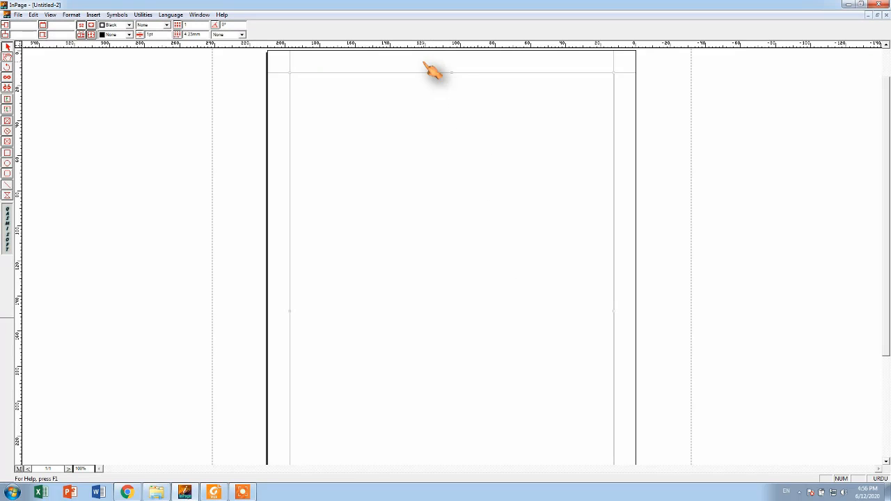
drag(424, 62, 470, 103)
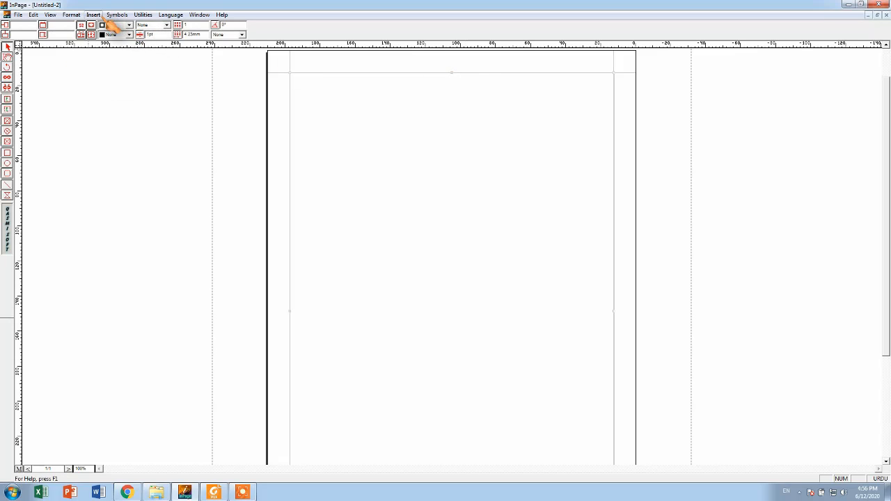
click(166, 26)
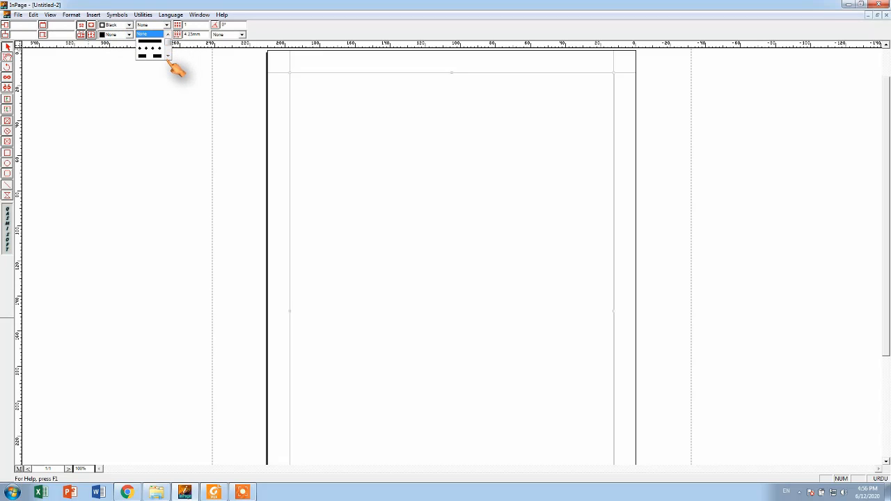
click(459, 78)
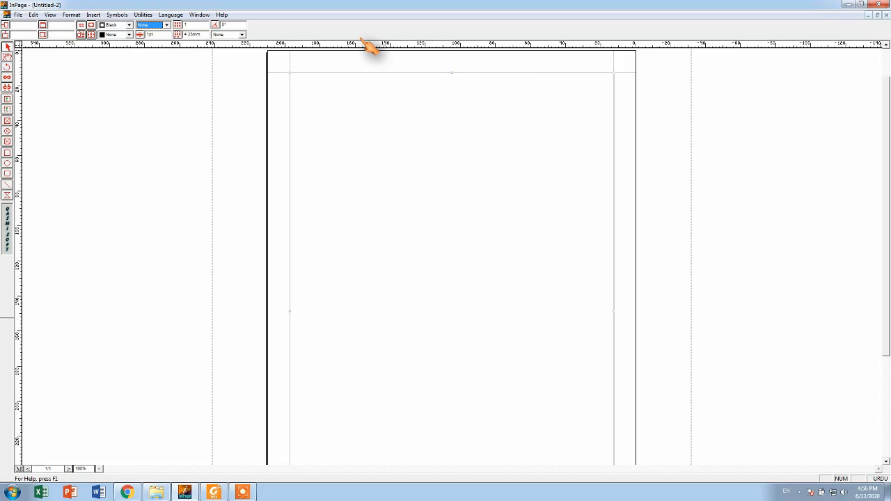
click(167, 25)
click(167, 55)
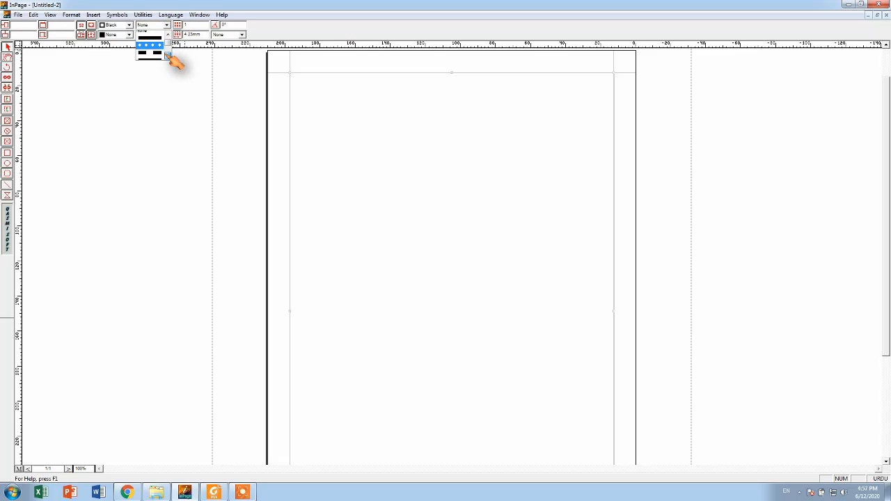
click(167, 55)
click(167, 55)
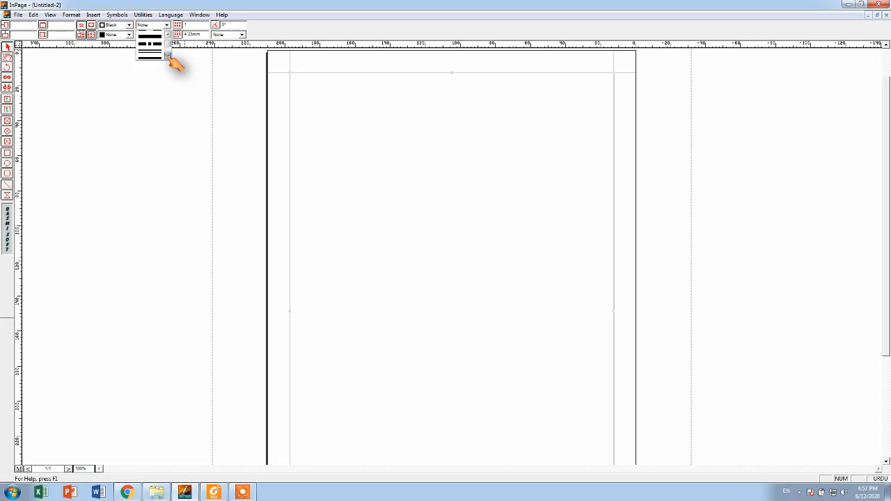
click(167, 55)
click(167, 54)
click(167, 55)
click(167, 55)
click(167, 55)
click(167, 55)
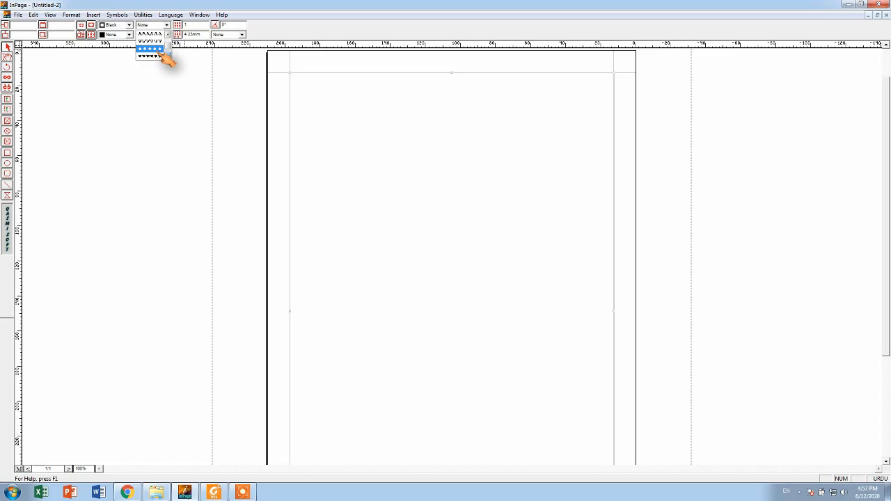
click(171, 40)
click(171, 40)
click(168, 37)
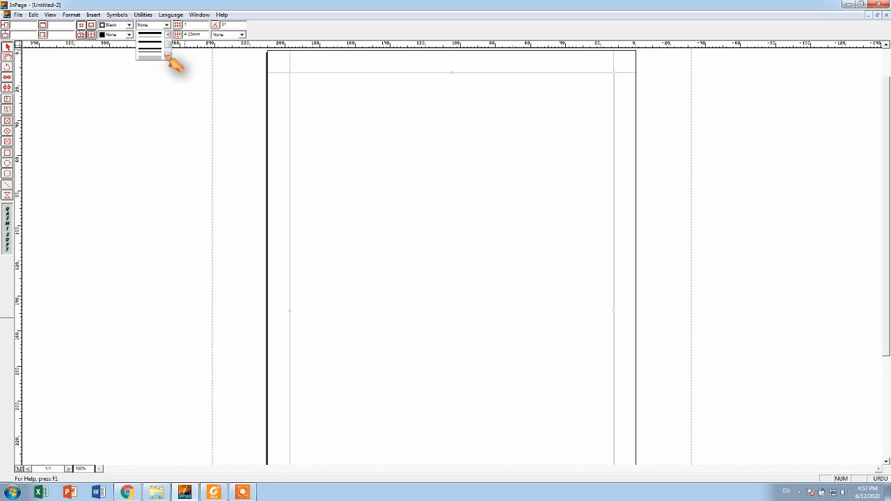
click(168, 55)
click(167, 55)
click(167, 55)
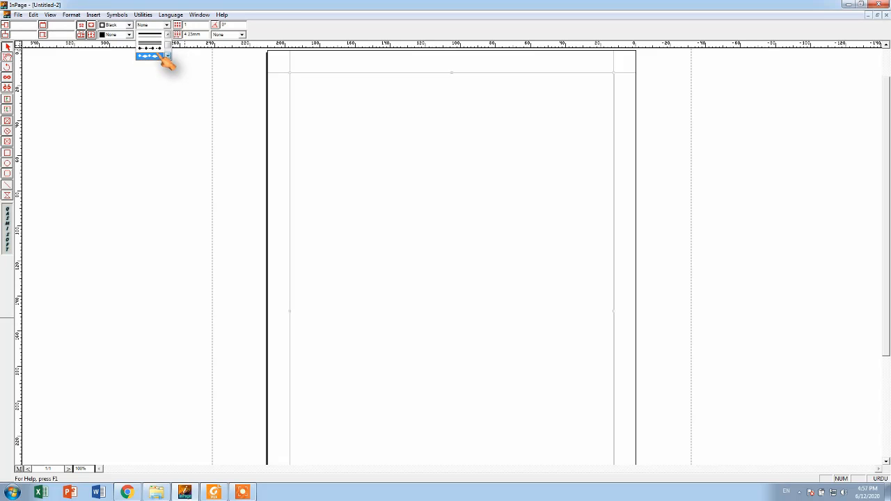
click(163, 54)
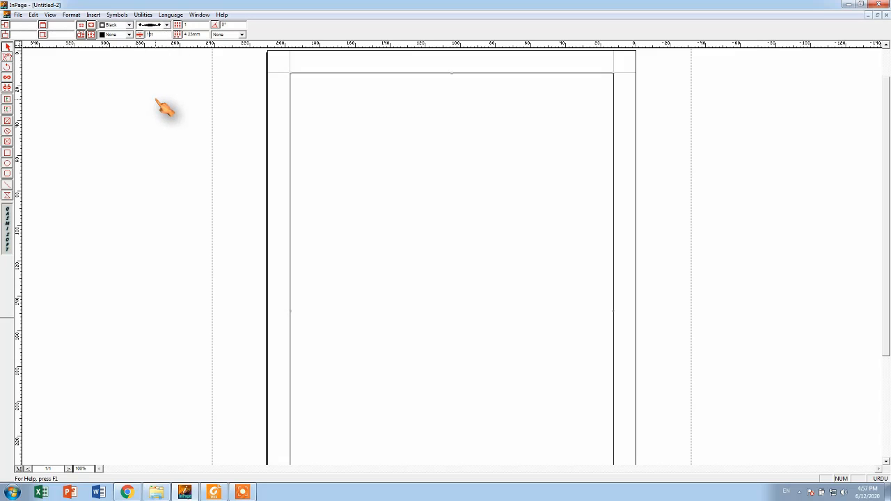
Set the page border's thickness to 10 pt and its colour to red.
text(0)
key(Return)
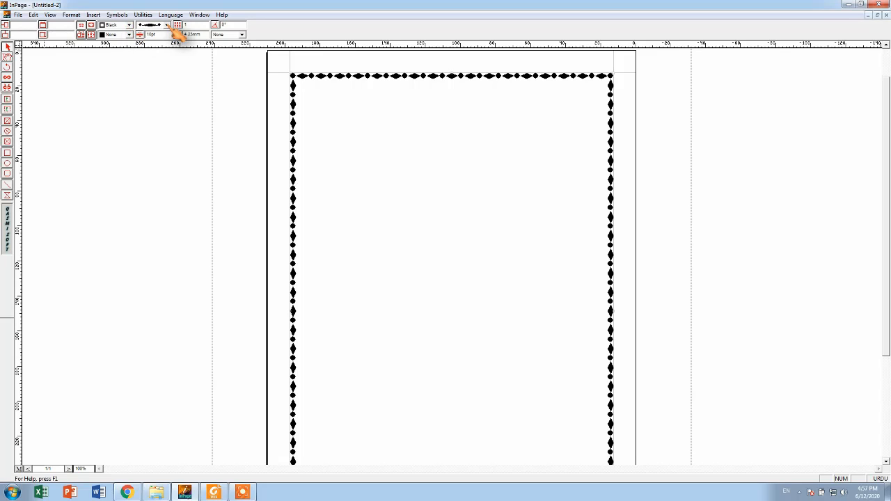
click(129, 34)
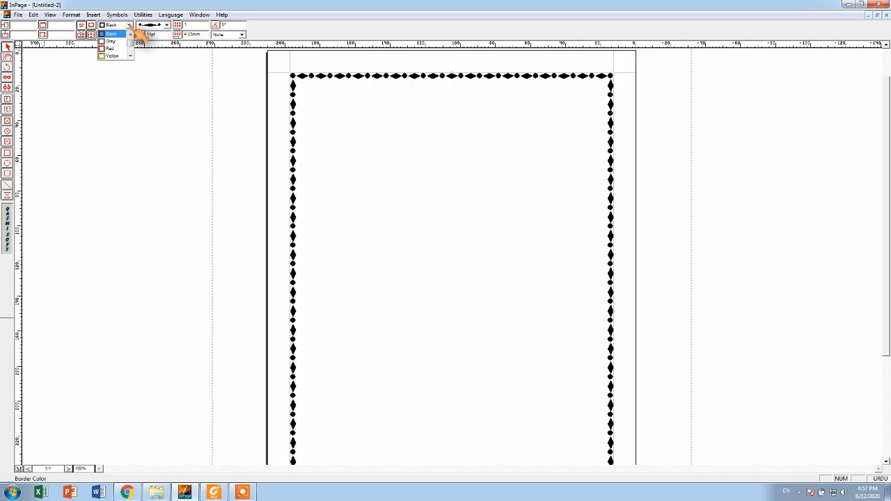
click(119, 48)
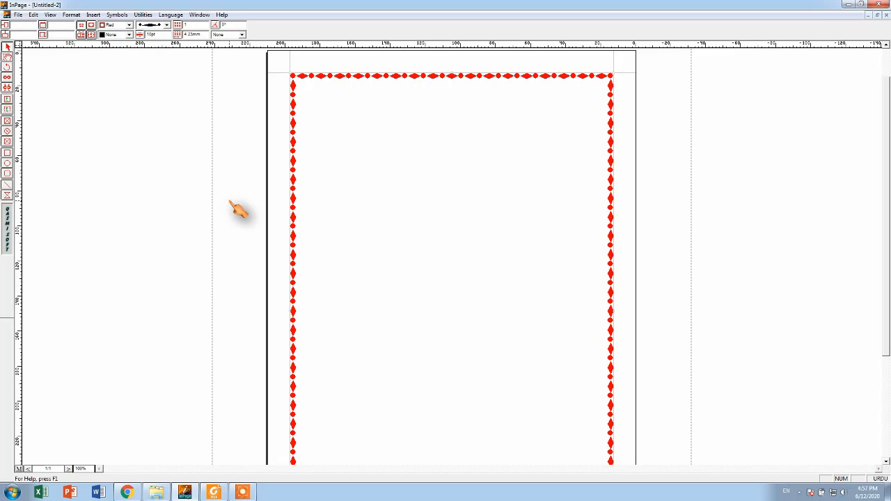
Fill the background of the page's main text frame with yellow.
click(129, 34)
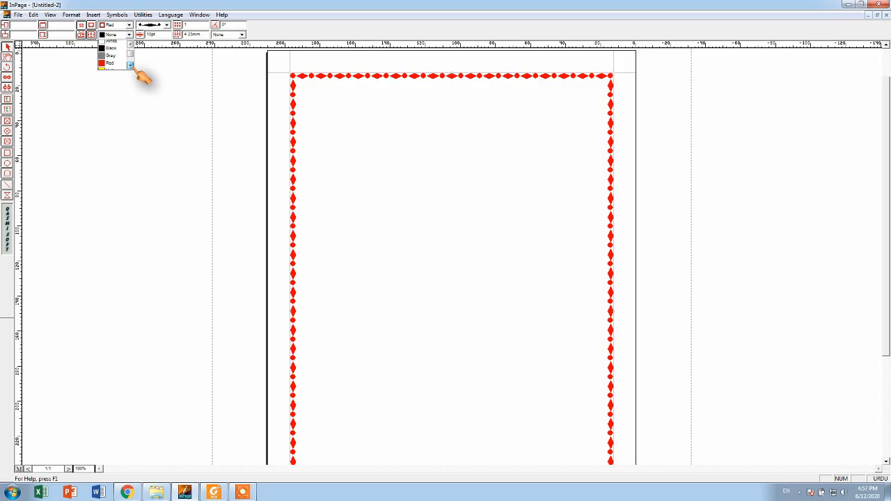
click(130, 65)
click(115, 64)
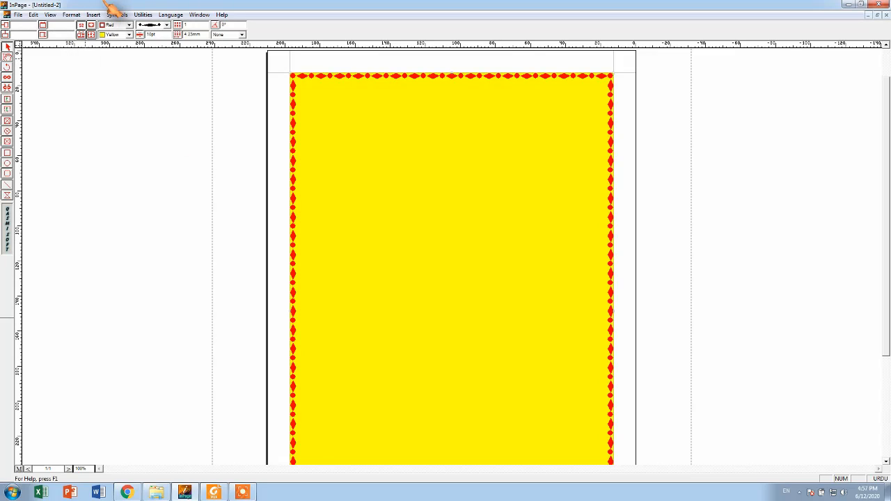
Try blue as the page border's colour and set it back to red.
click(129, 25)
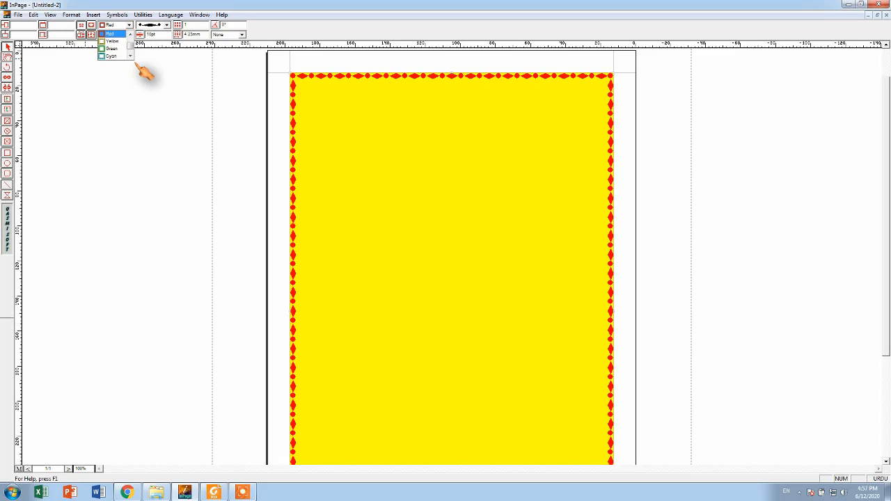
click(111, 50)
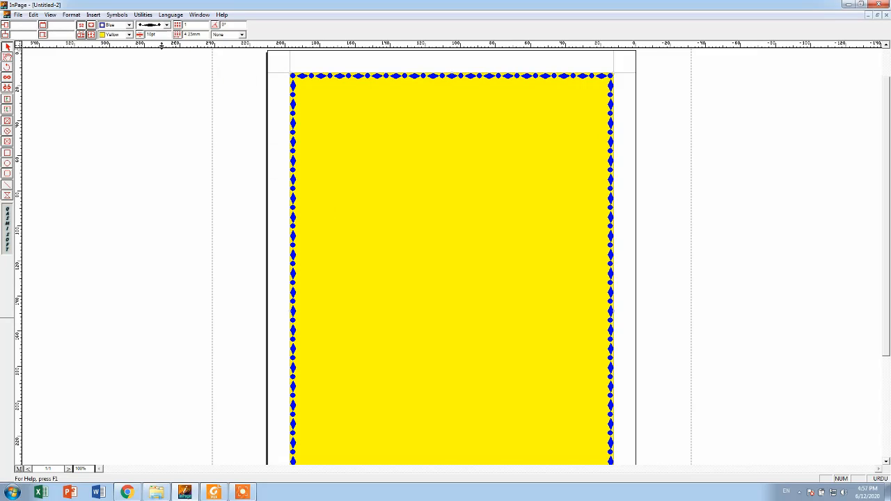
click(129, 25)
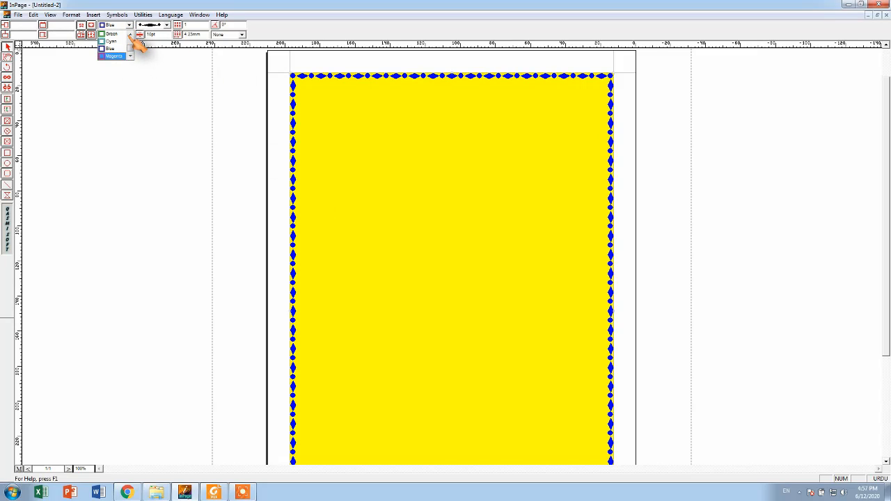
scroll(140, 43, up, 2)
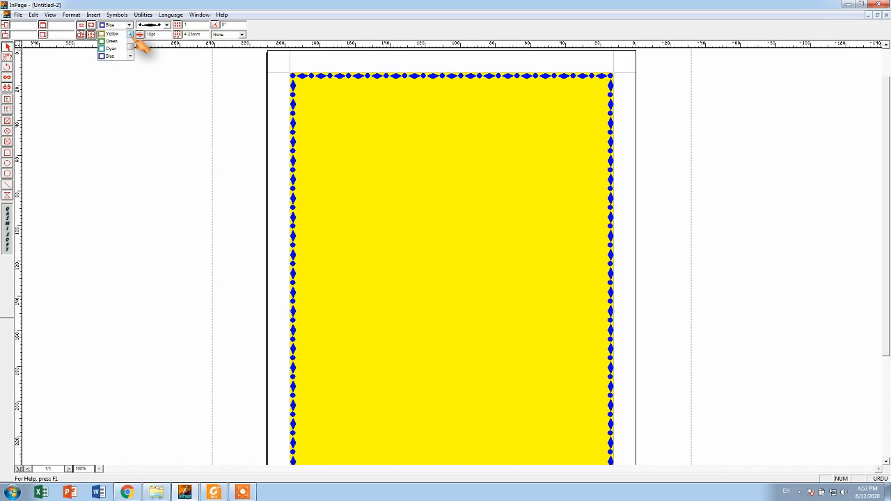
click(115, 33)
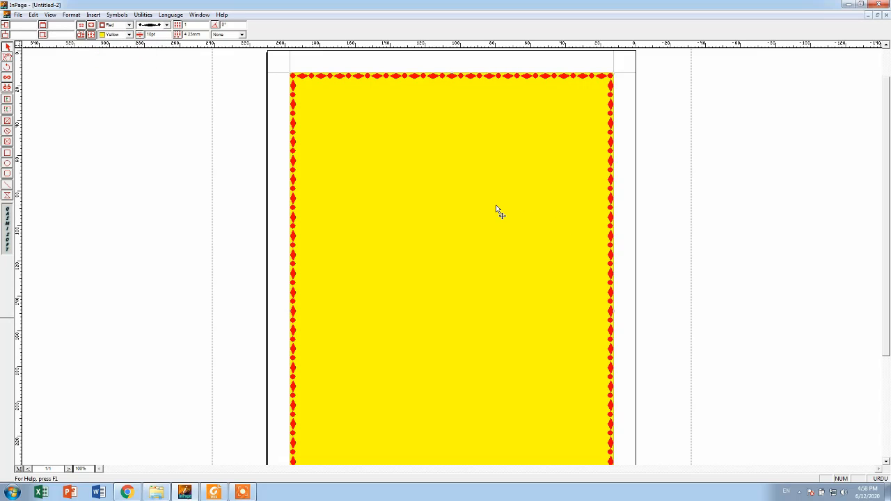
Enter the heading "خوش آمدید" on the second line of the main text frame and set its size to 72 pt.
click(9, 57)
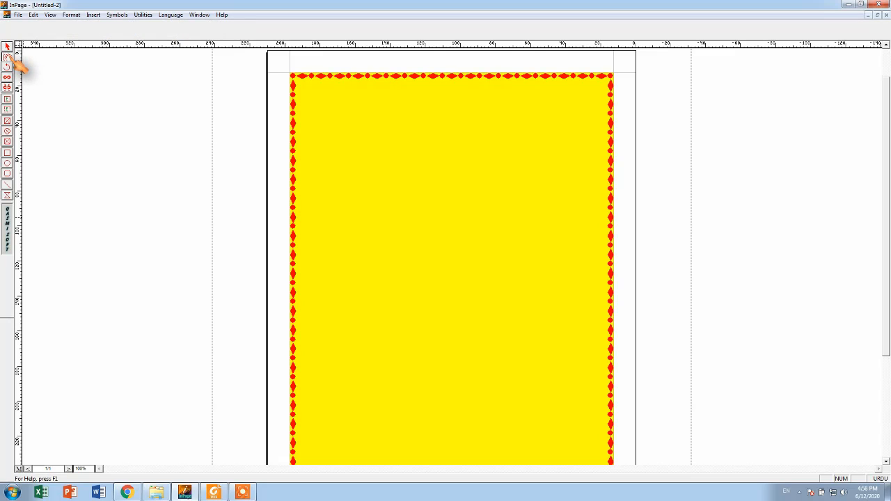
click(584, 116)
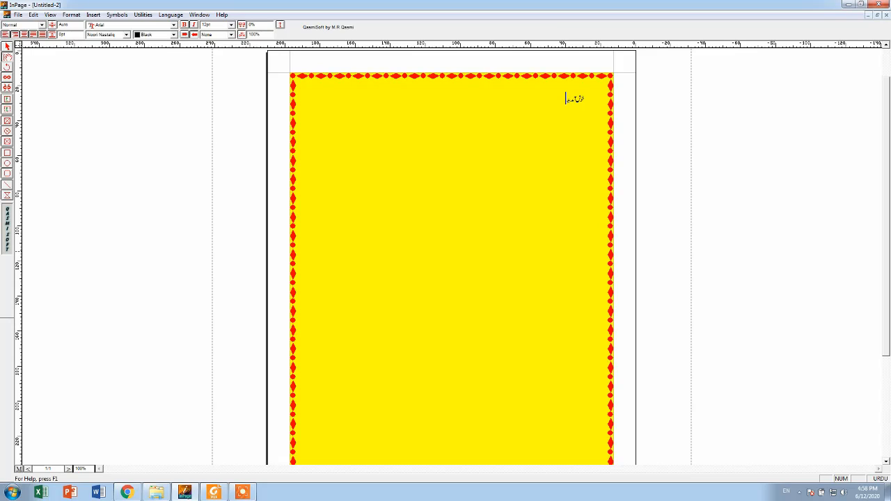
key(ctrl+a)
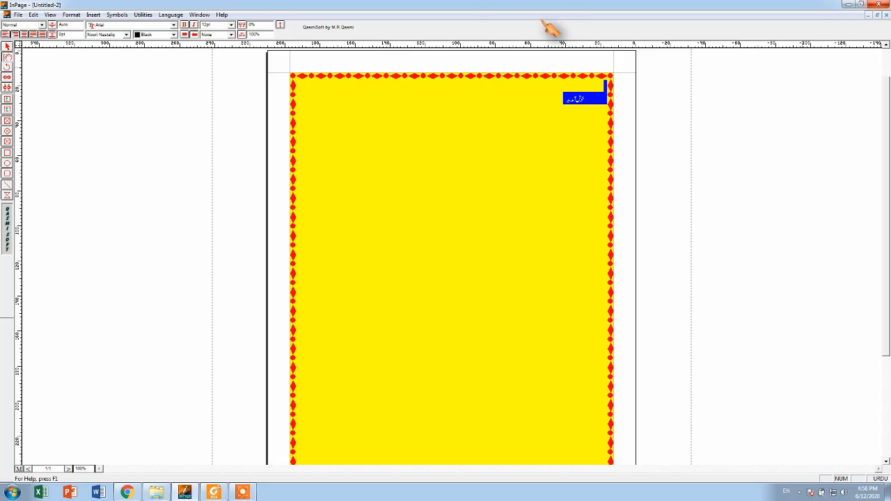
click(231, 24)
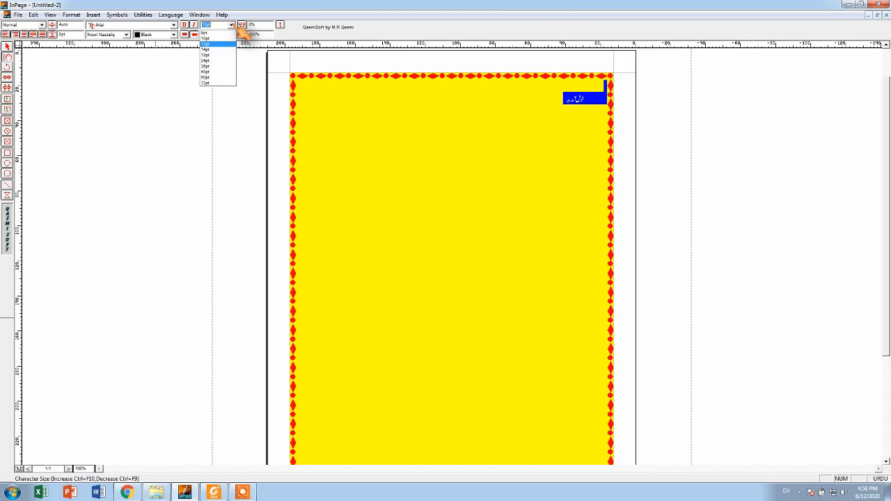
click(214, 83)
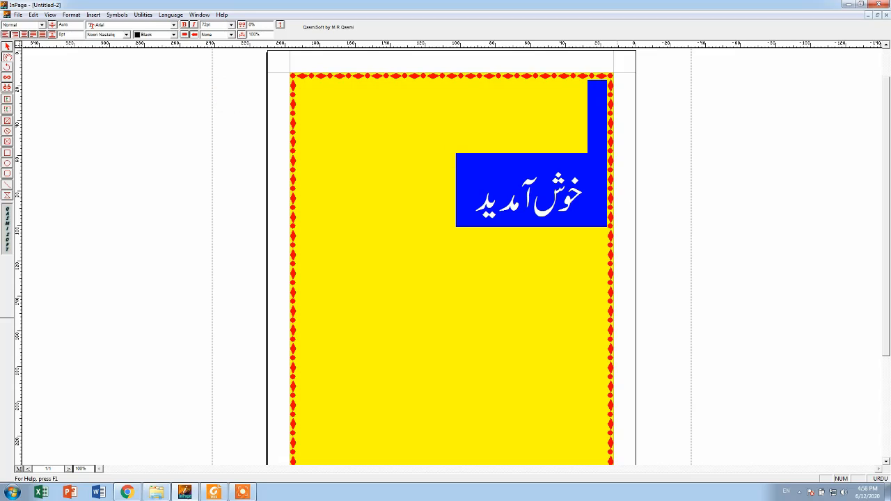
Shift the "خوش آمدید" heading towards the middle of the page and set its size to 100 pt.
triple_click(583, 198)
double_click(584, 200)
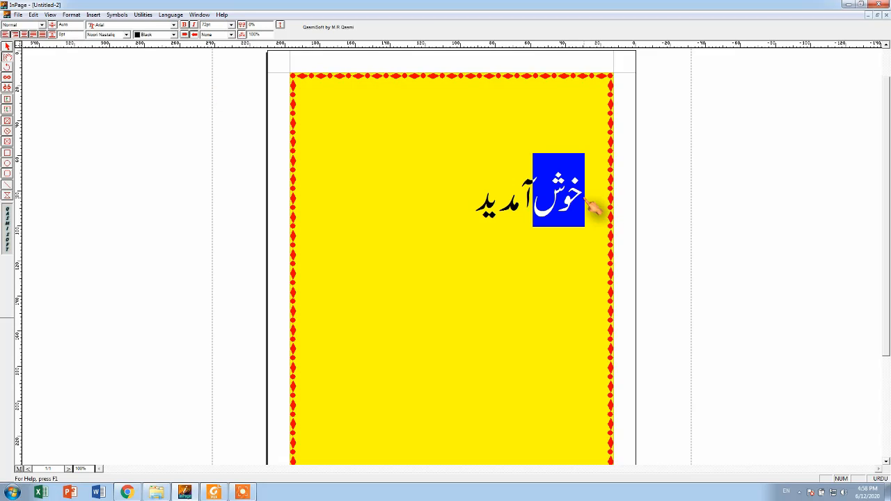
key(Delete)
key(ctrl+z)
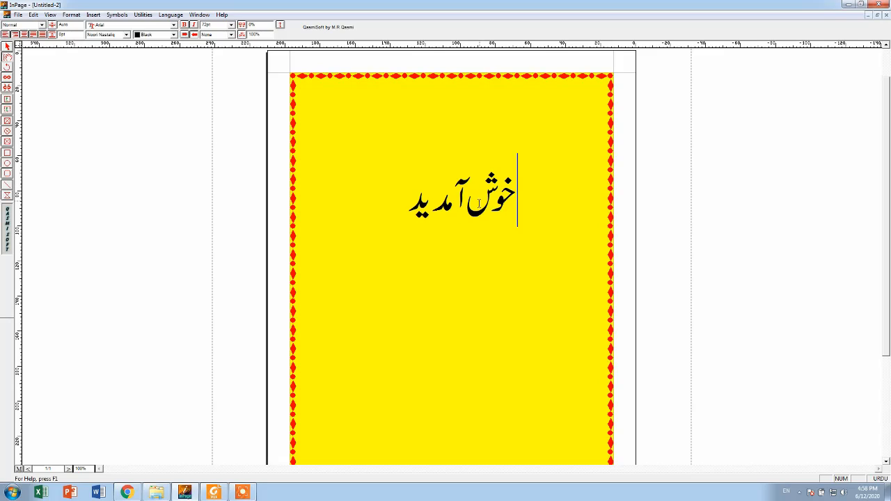
drag(391, 210, 507, 212)
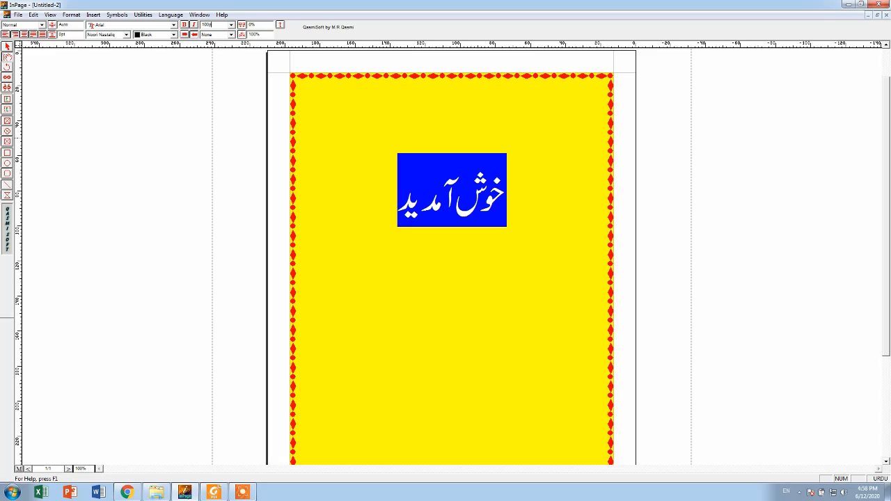
key(Return)
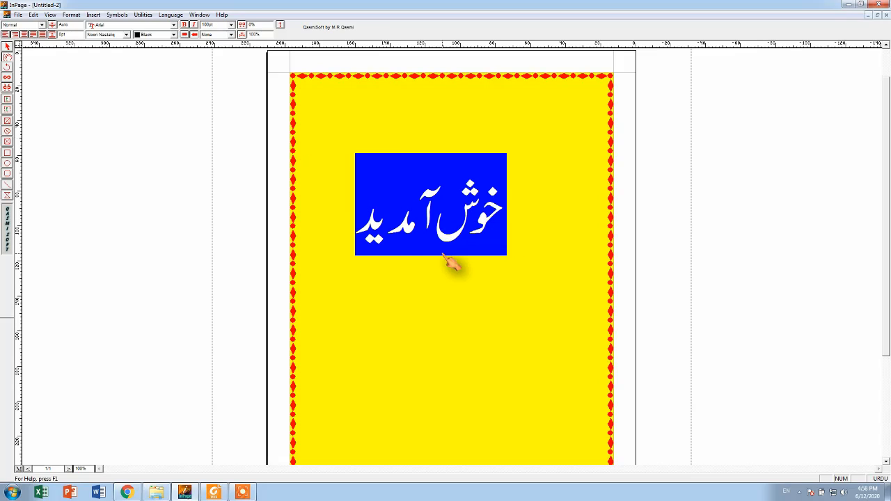
Set the text colour of the whole "خوش آمدید" heading to red.
drag(354, 209, 501, 229)
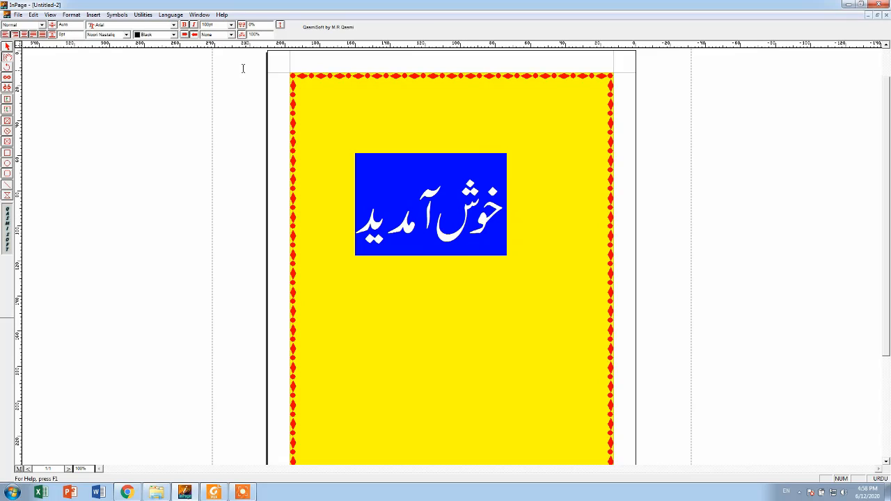
click(174, 24)
click(173, 24)
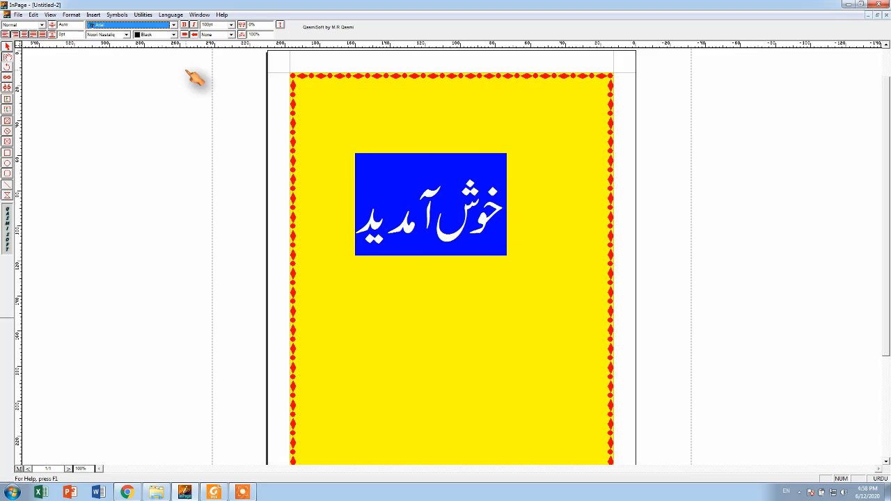
click(173, 34)
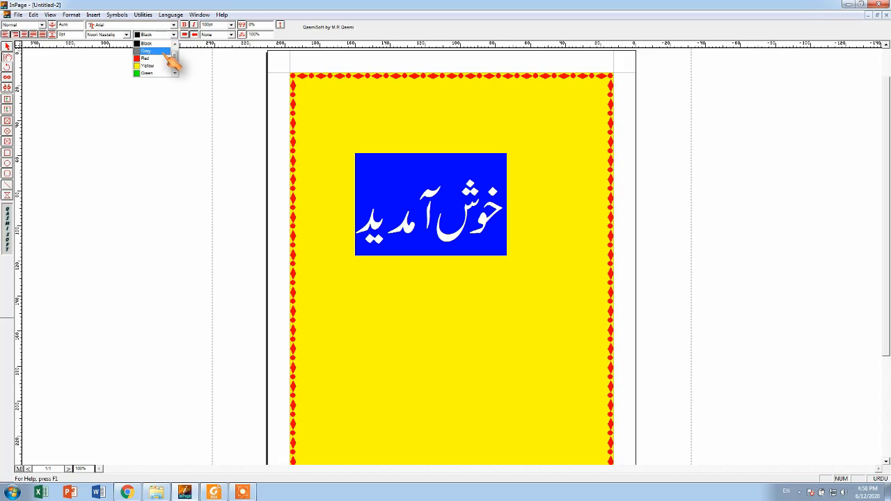
click(167, 55)
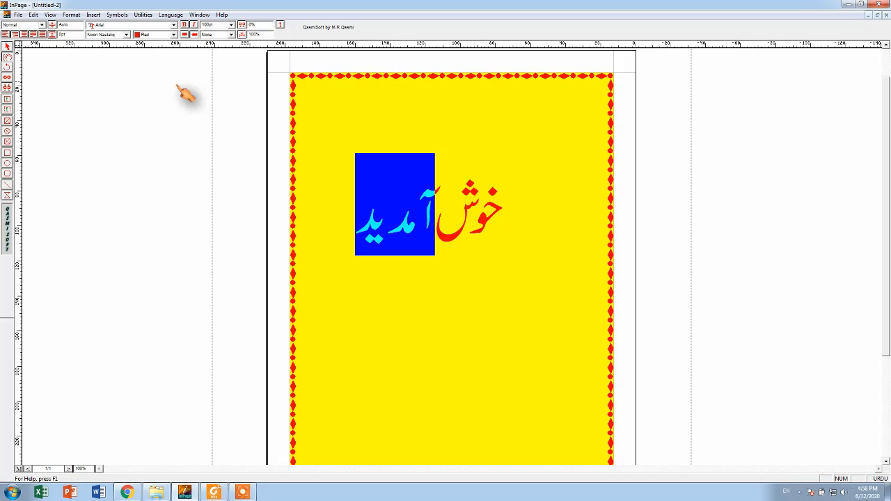
Draw a rectangle about 100 mm wide and 58 mm high around the heading and set its border thickness to 10 pt.
click(8, 47)
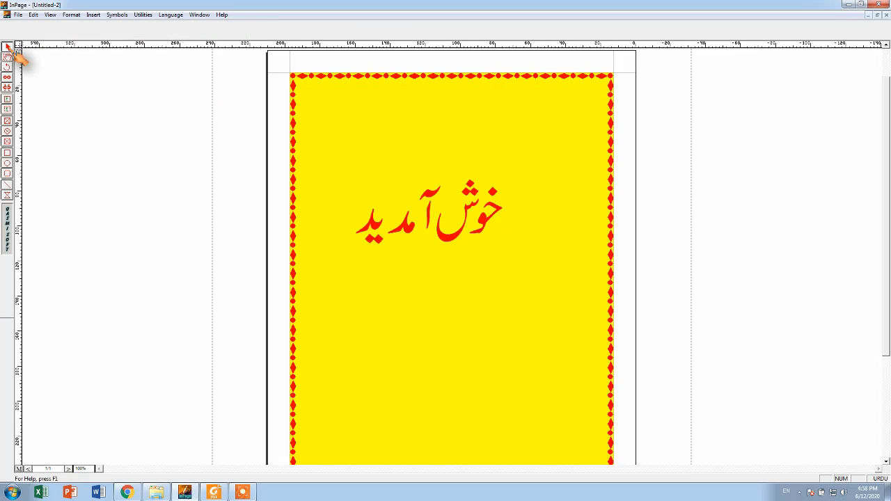
click(458, 239)
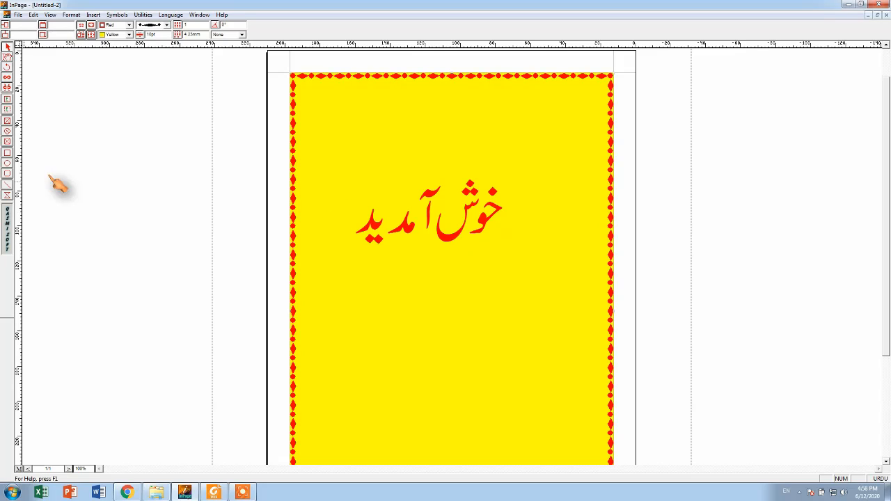
click(7, 153)
drag(345, 159, 520, 261)
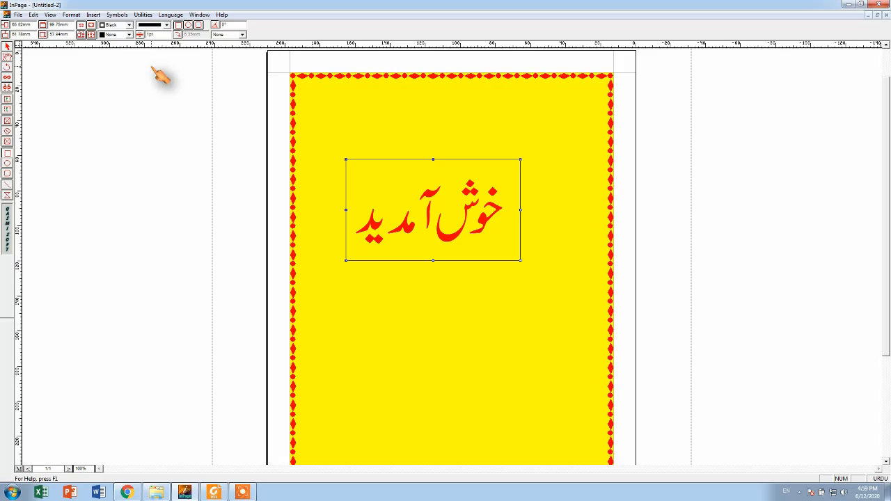
text(0)
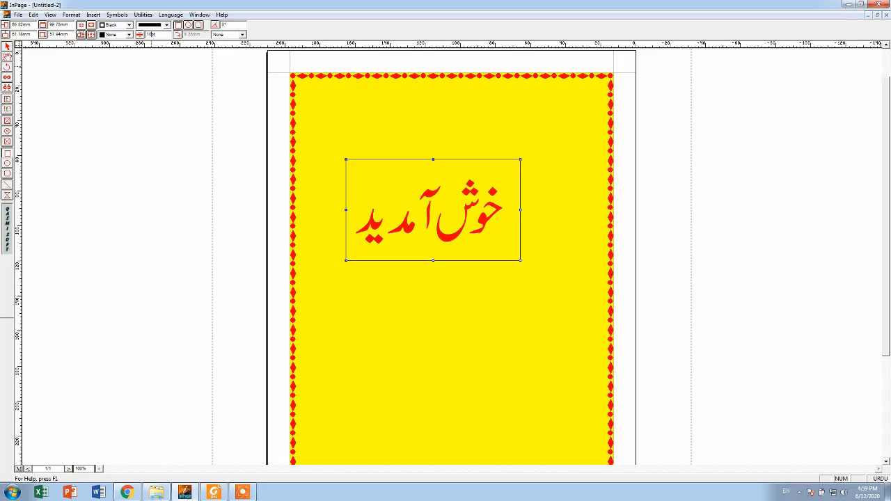
key(Return)
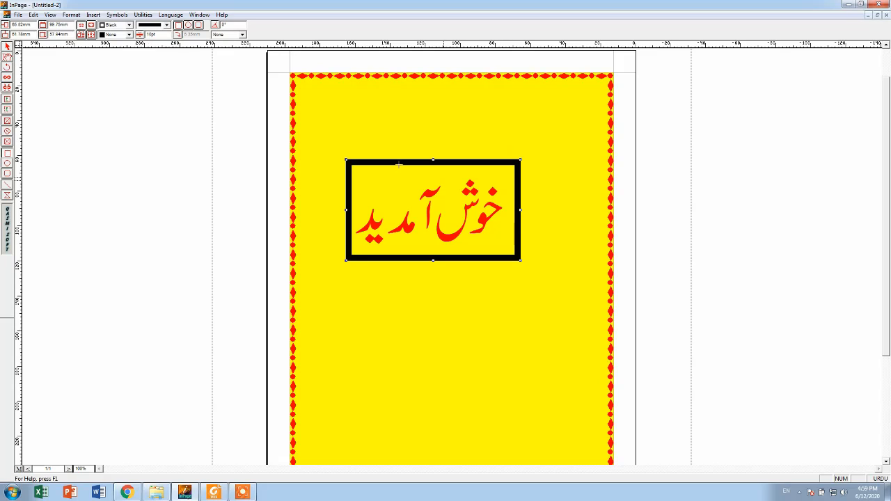
Try red as the heading rectangle's border colour and change it to blue.
click(129, 25)
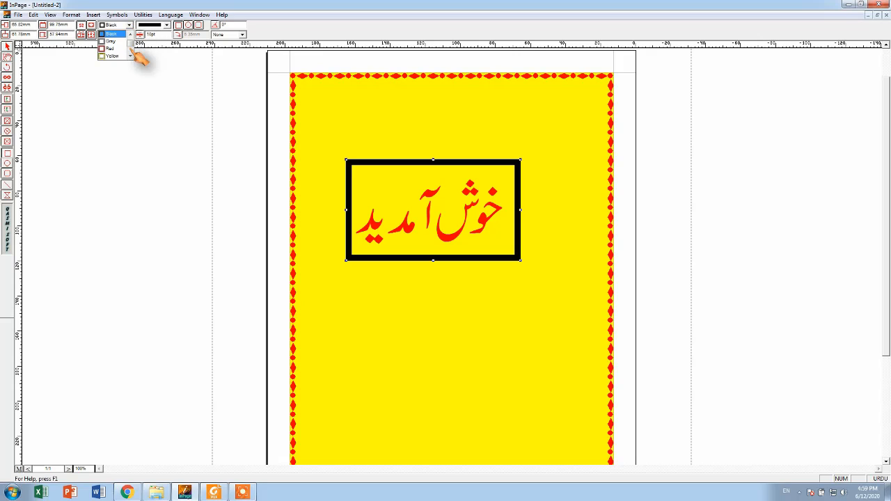
click(115, 55)
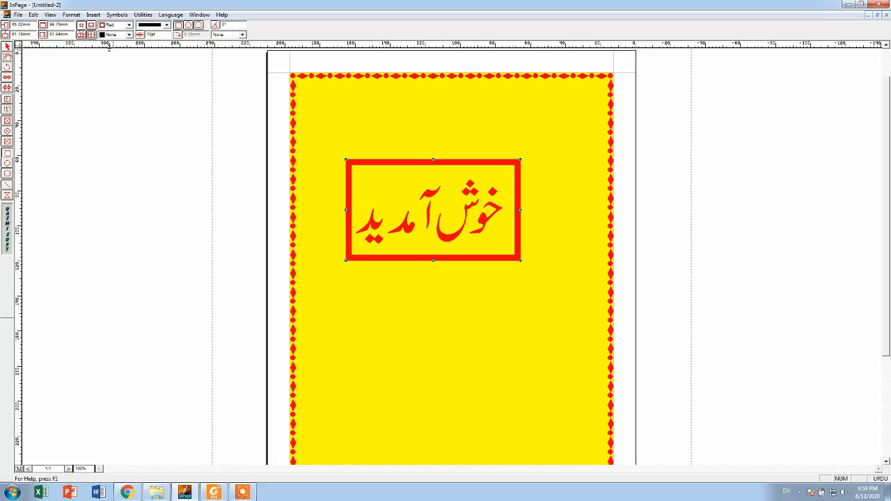
click(130, 34)
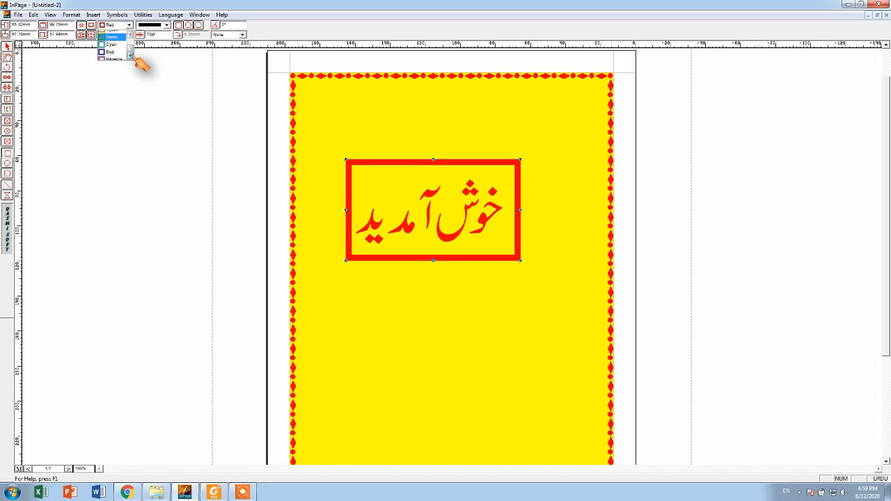
click(113, 55)
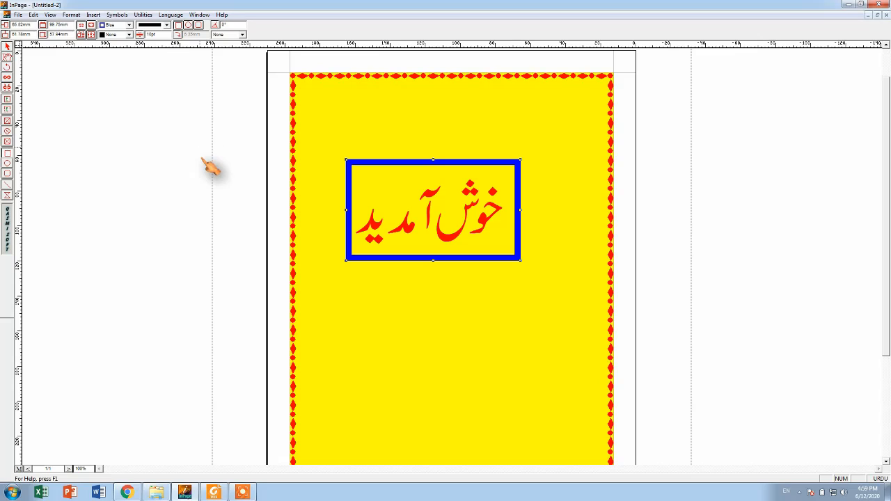
Try the dotted line style on the heading rectangle's border and apply the dash-and-dot style instead.
click(167, 26)
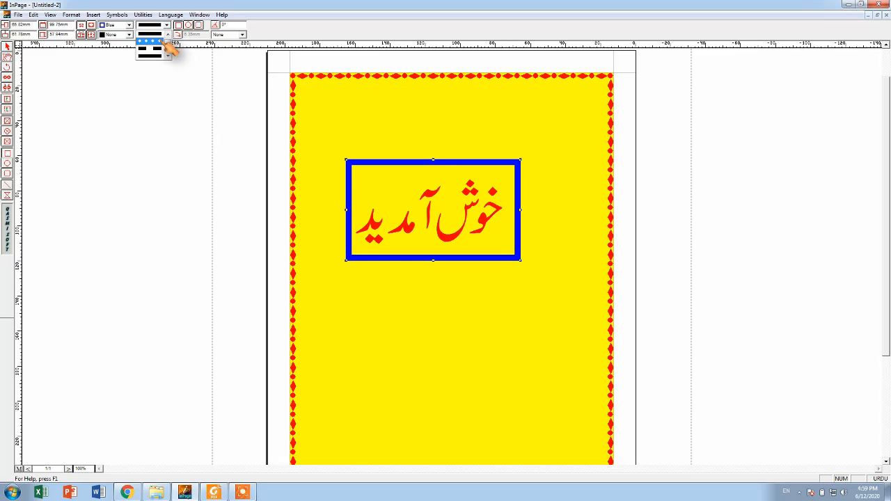
click(166, 45)
click(167, 25)
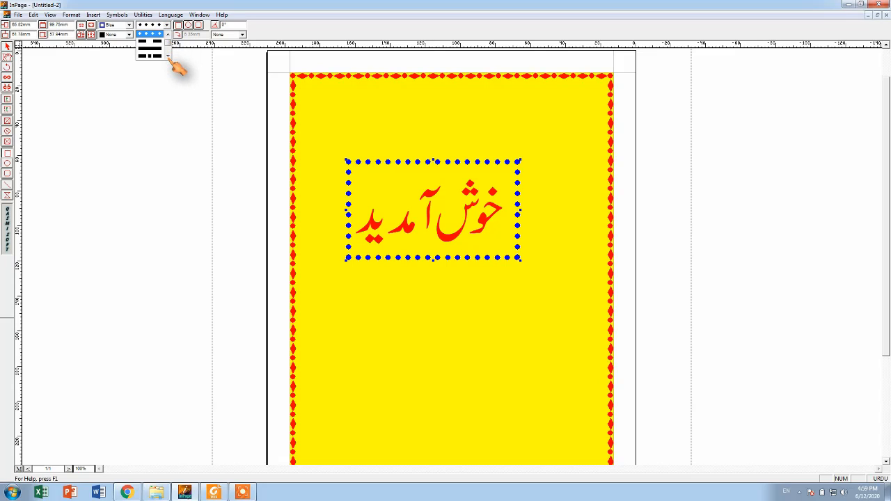
scroll(167, 55, down, 2)
click(159, 47)
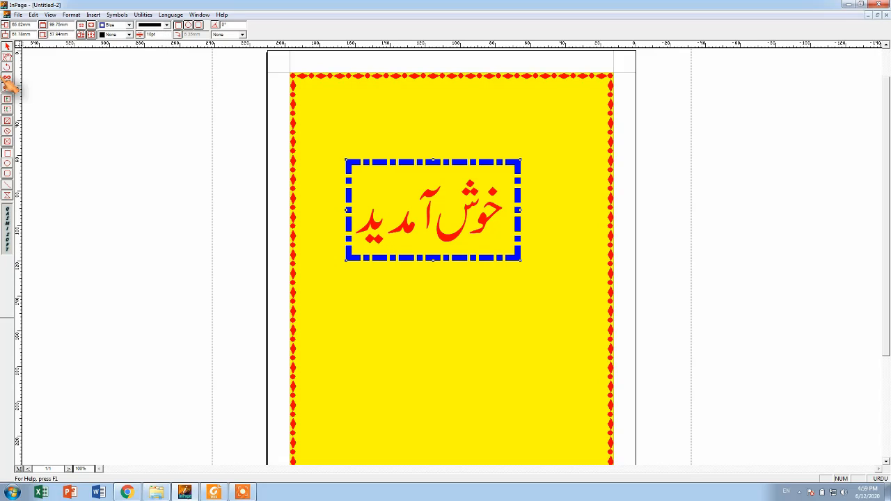
Write the greeting "السلام علیکم!" on a new line below the "خوش آمدید" heading.
click(8, 57)
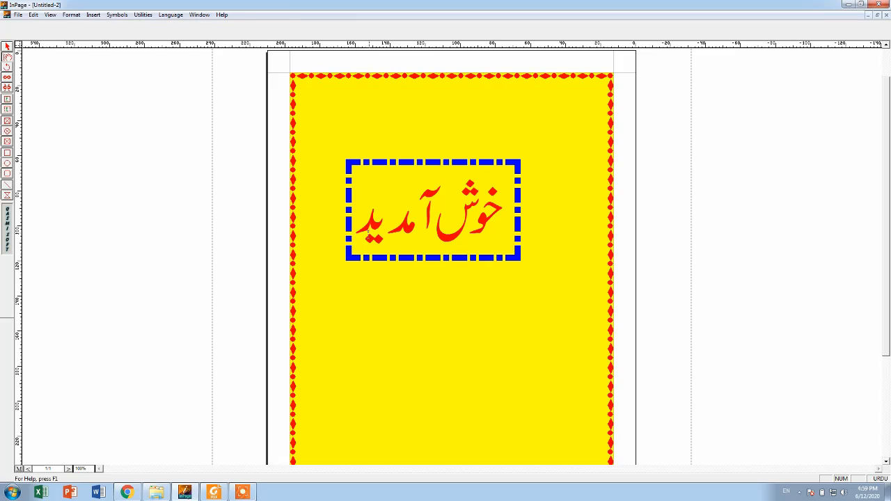
click(368, 236)
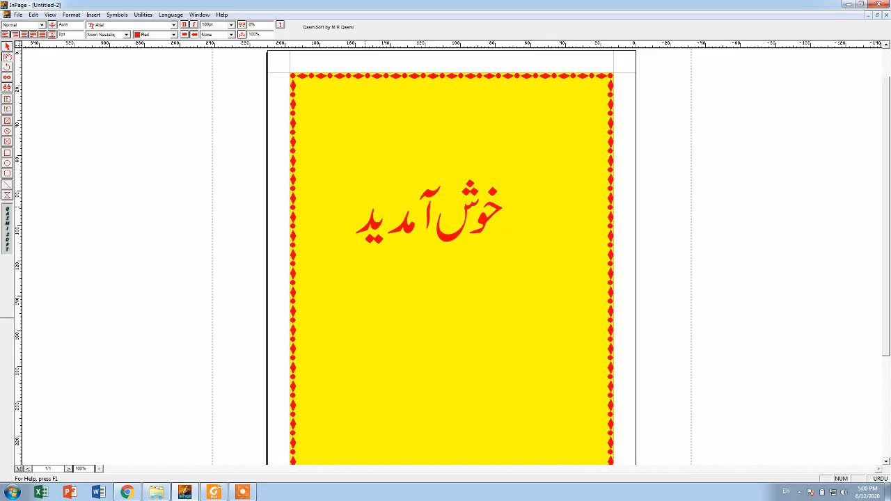
text(ا)
key(BackSpace)
text(اسلا)
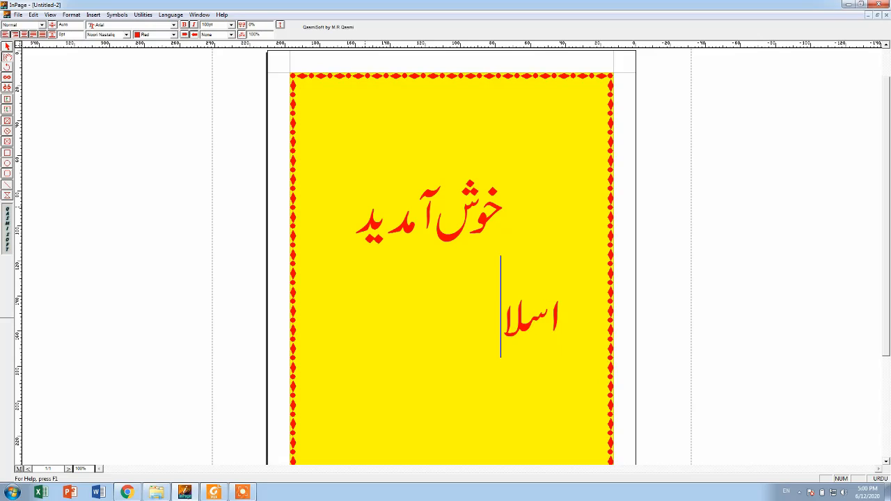
key(BackSpace)
key(BackSpace)
key(BackSpace)
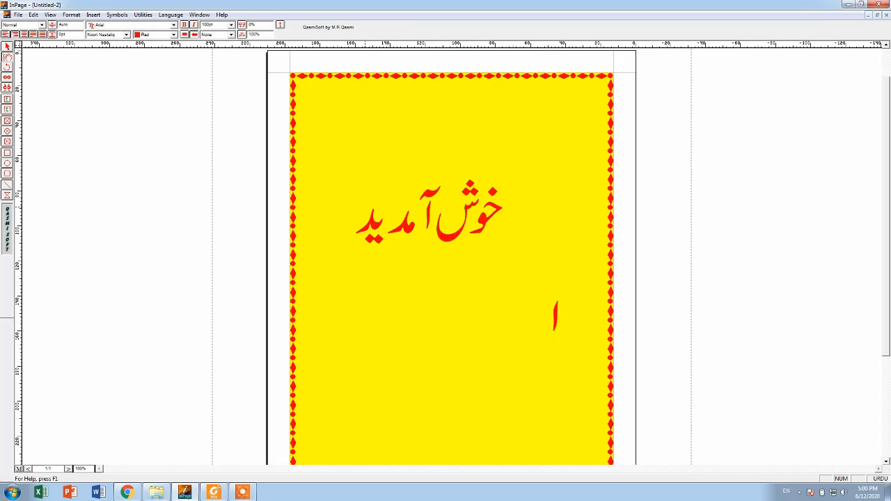
text(لسلام)
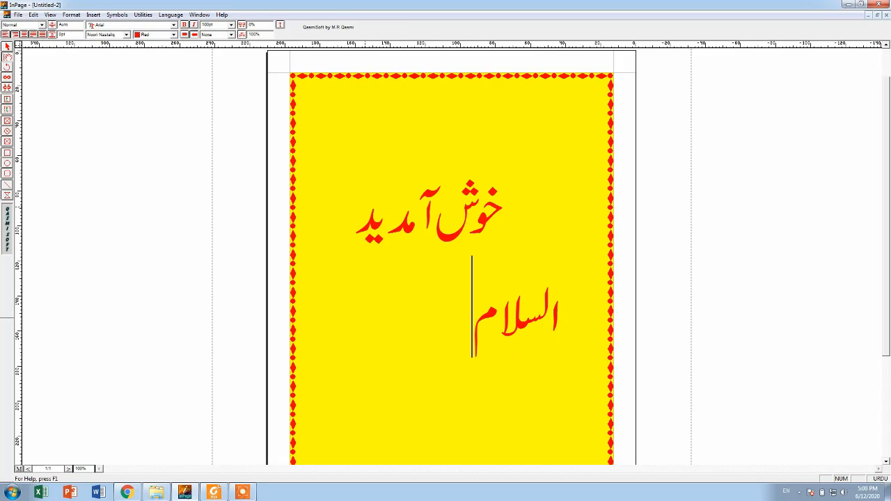
text( علیکم)
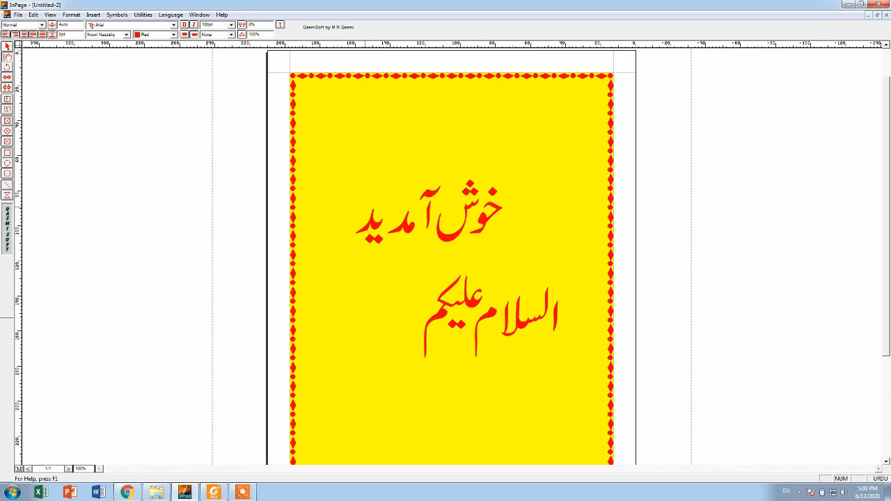
text(!)
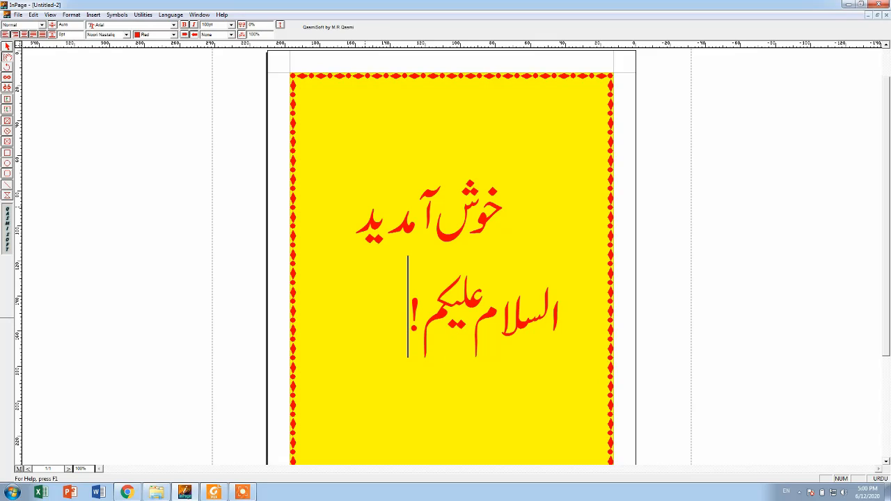
Shift the "السلام علیکم!" line towards the middle of the page and set its text colour to blue.
click(549, 308)
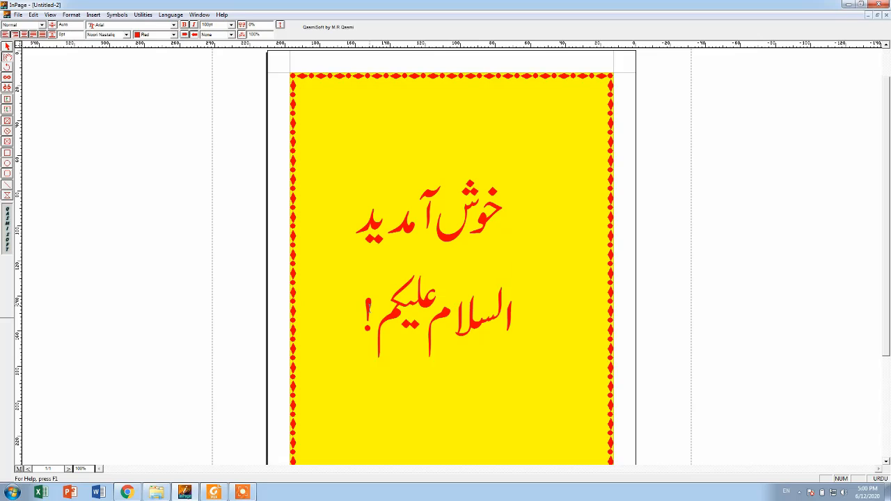
drag(368, 308, 529, 333)
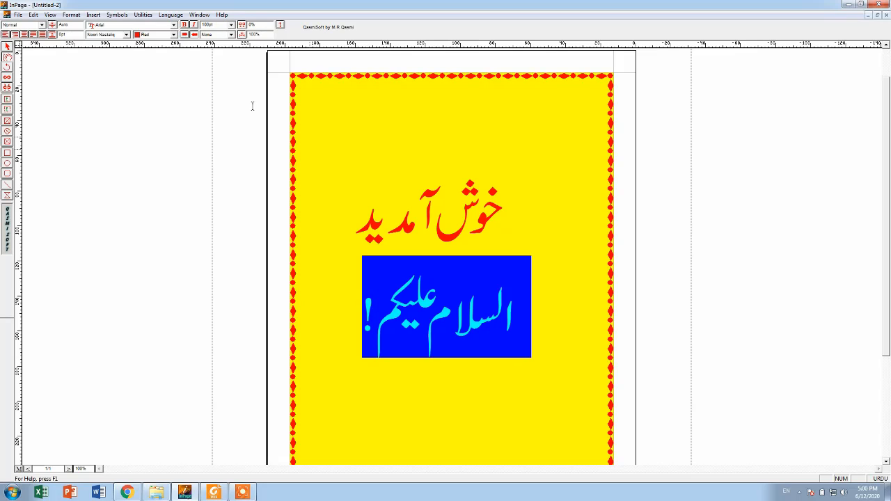
click(173, 34)
click(163, 80)
double_click(406, 330)
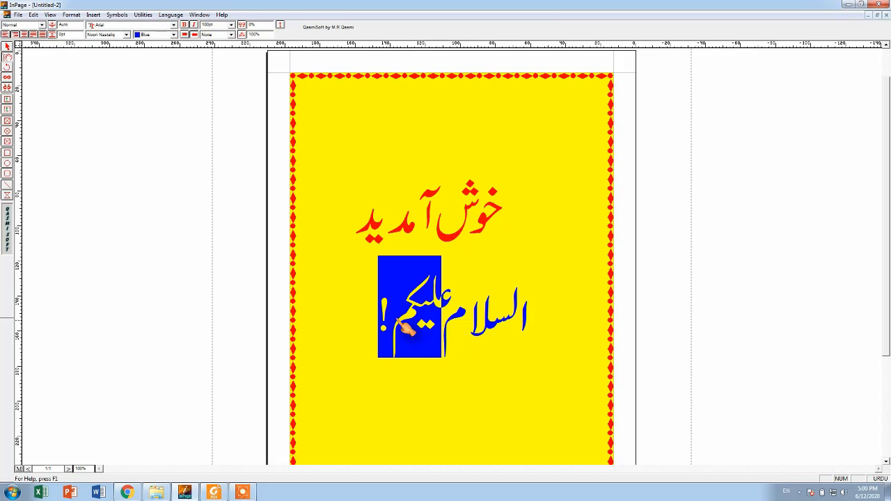
Duplicate the blue dash-and-dot rectangle and place the copy around the "السلام علیکم!" line.
triple_click(365, 330)
double_click(365, 331)
triple_click(365, 330)
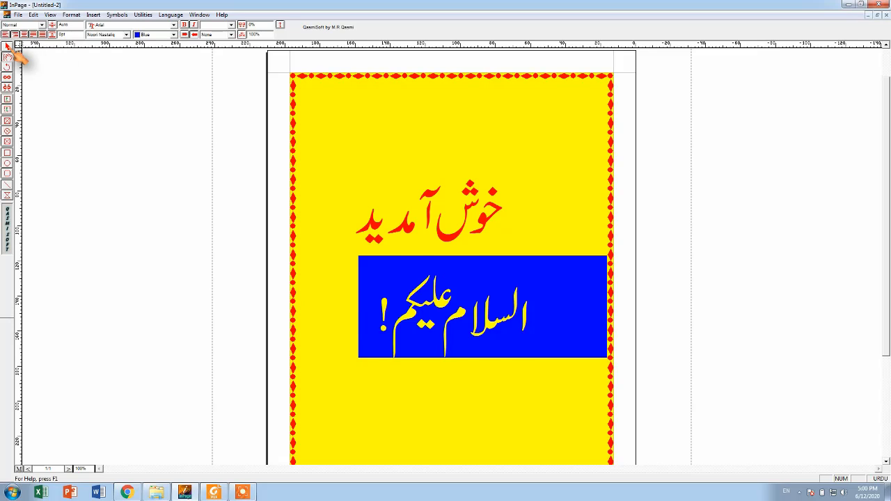
click(7, 47)
click(390, 266)
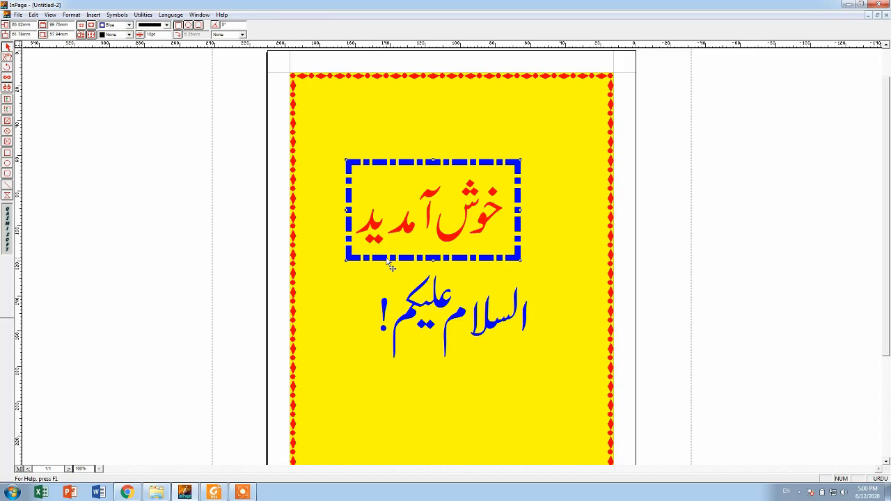
click(391, 267)
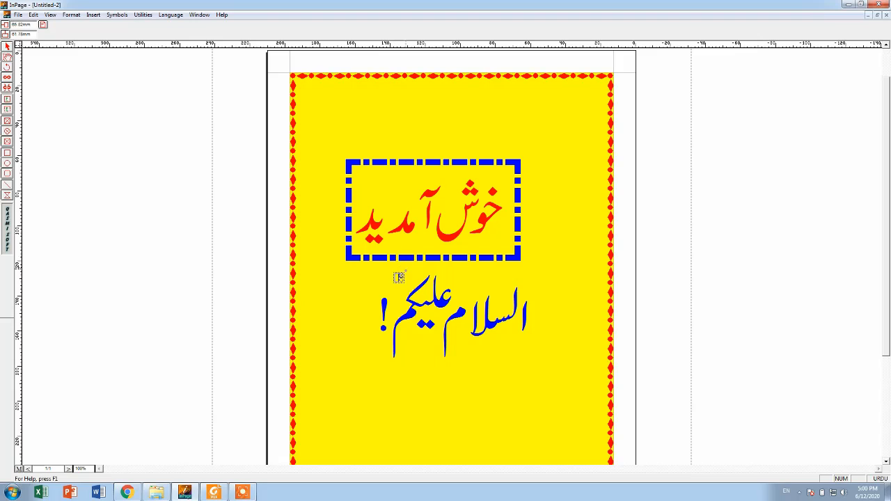
click(534, 279)
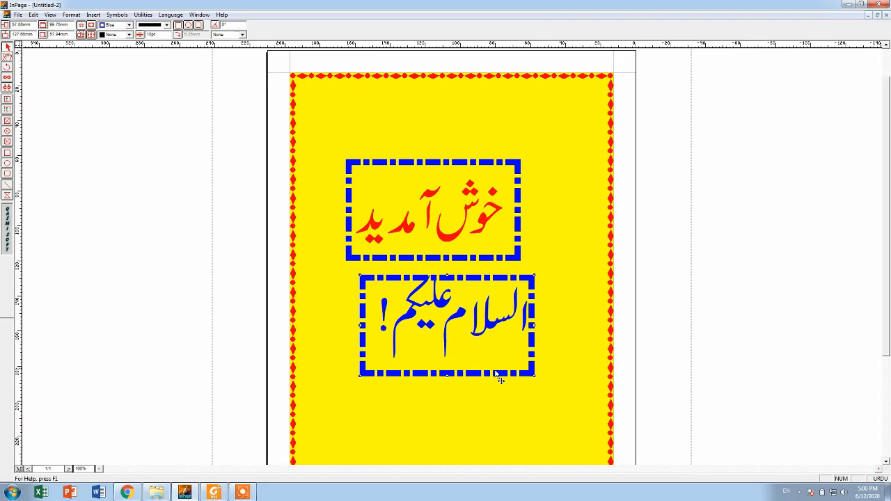
Nudge the copied rectangle slightly upward and to the right so it frames the whole "السلام علیکم!" line.
key(Up)
key(Up)
key(Up)
key(Right)
key(Right)
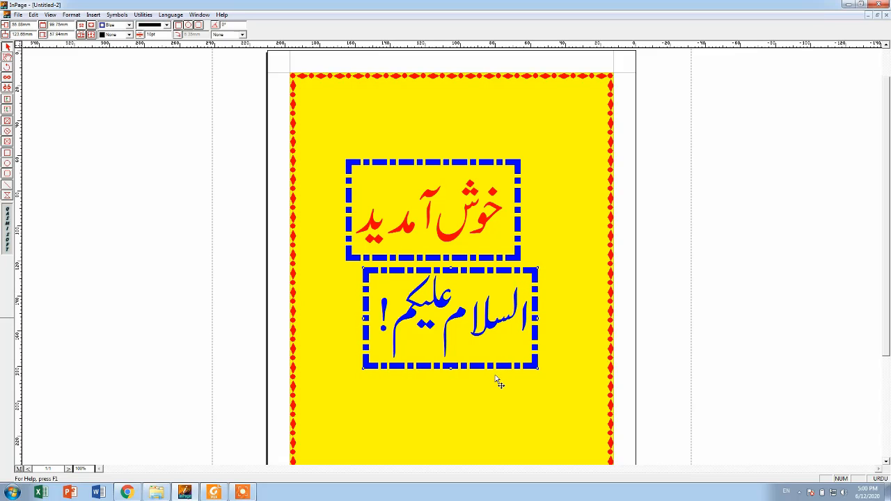
key(Up)
key(Left)
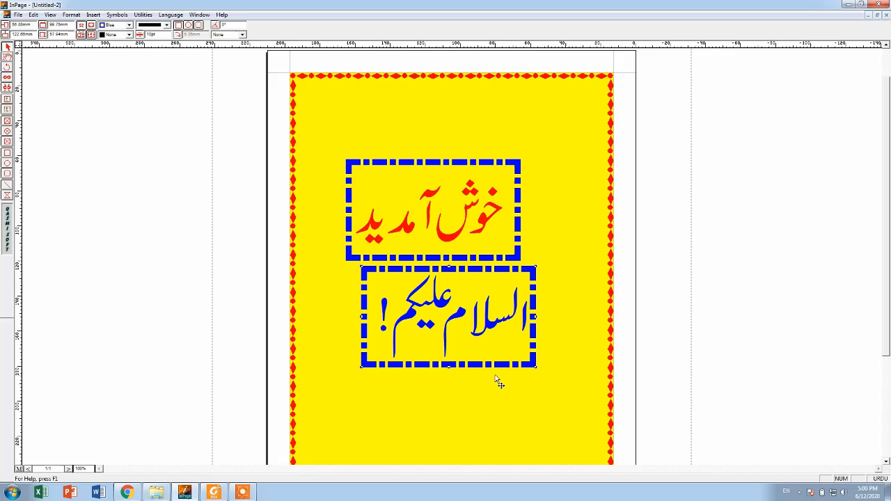
Set the lower rectangle's border to magenta, try a double-line pattern, and apply the beaded pattern of large and small dots.
click(128, 25)
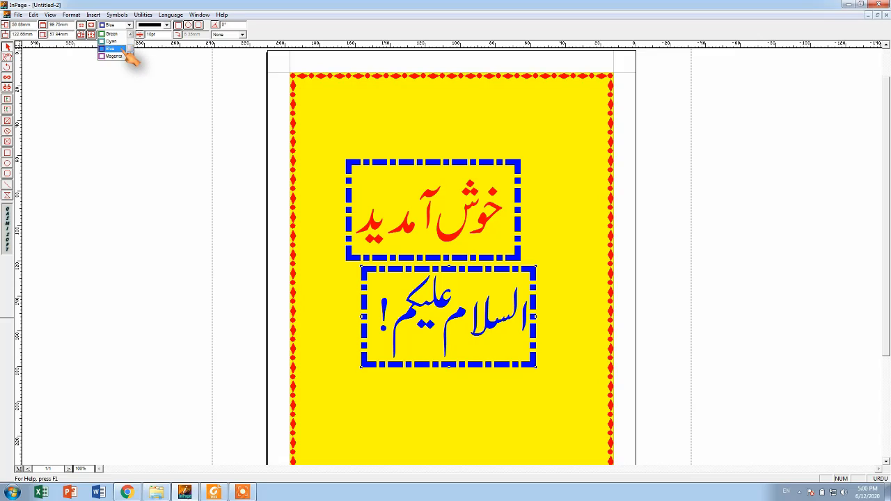
click(113, 55)
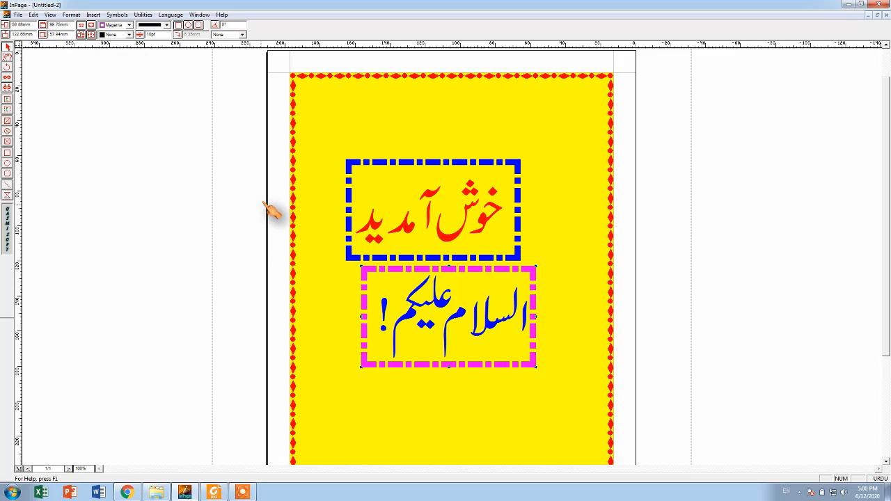
click(167, 25)
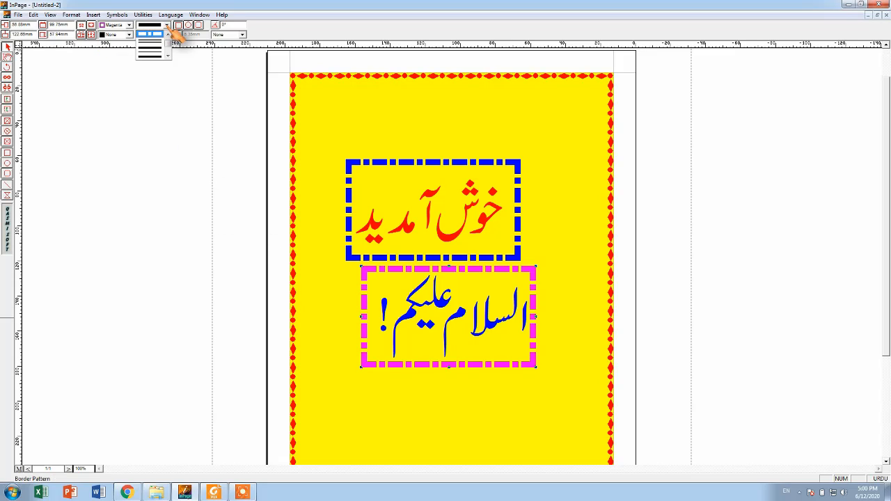
click(162, 52)
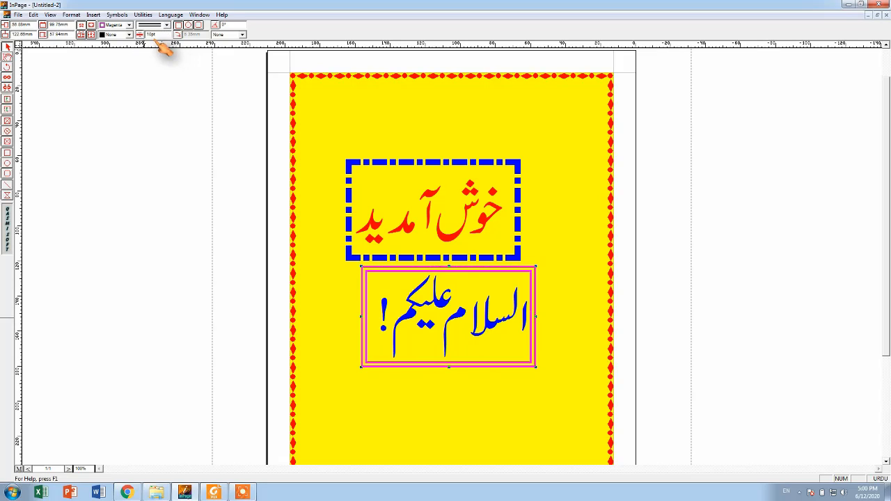
click(167, 25)
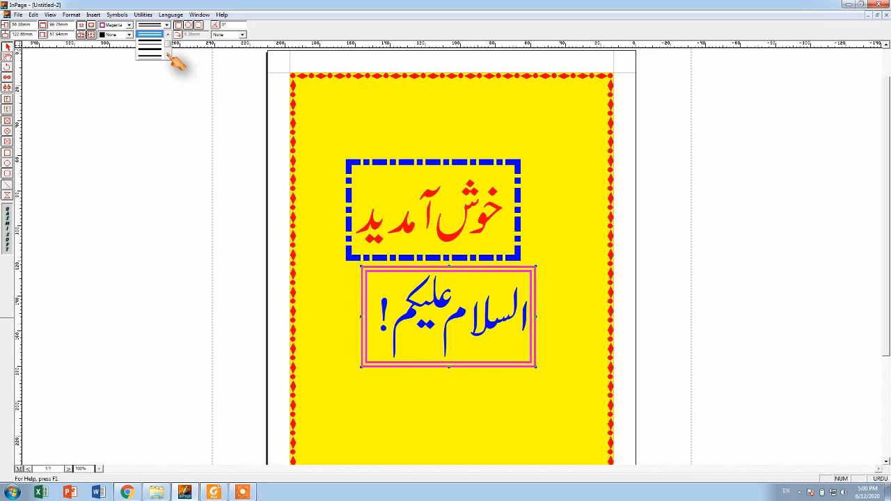
click(158, 50)
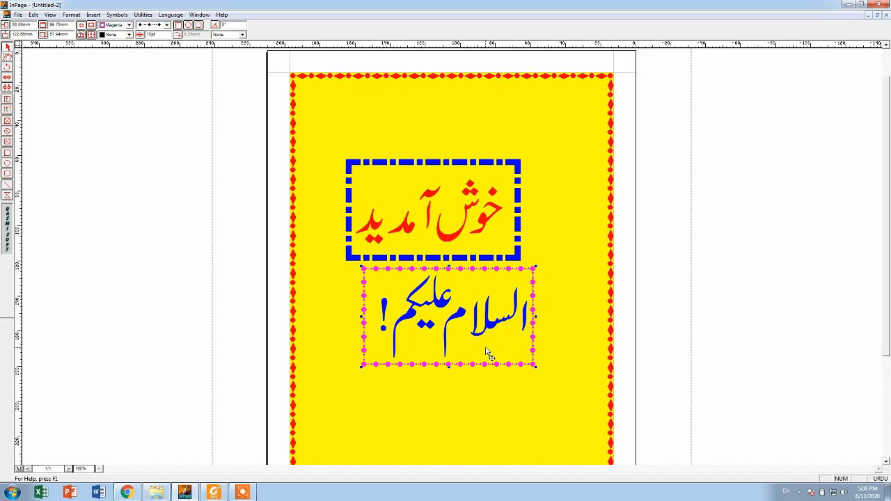
Print the document with the Foxit Reader PDF Printer and save it on the Desktop as a PDF named 2.
key(ctrl+p)
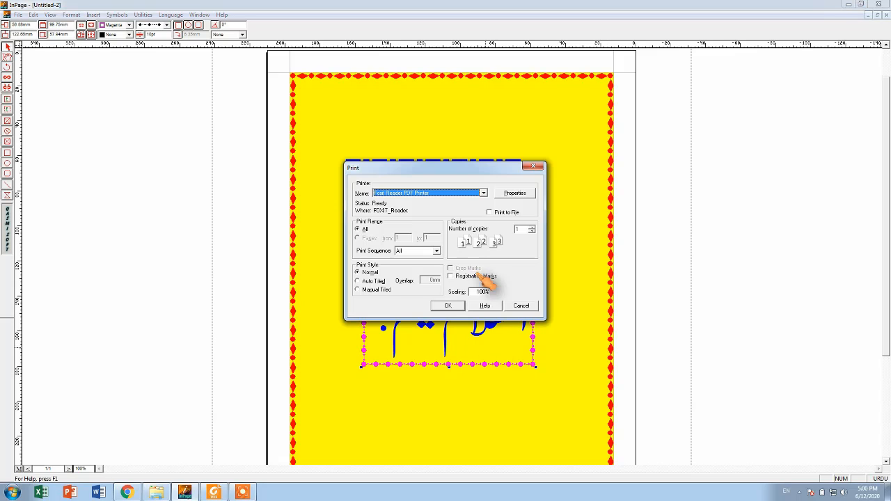
click(448, 306)
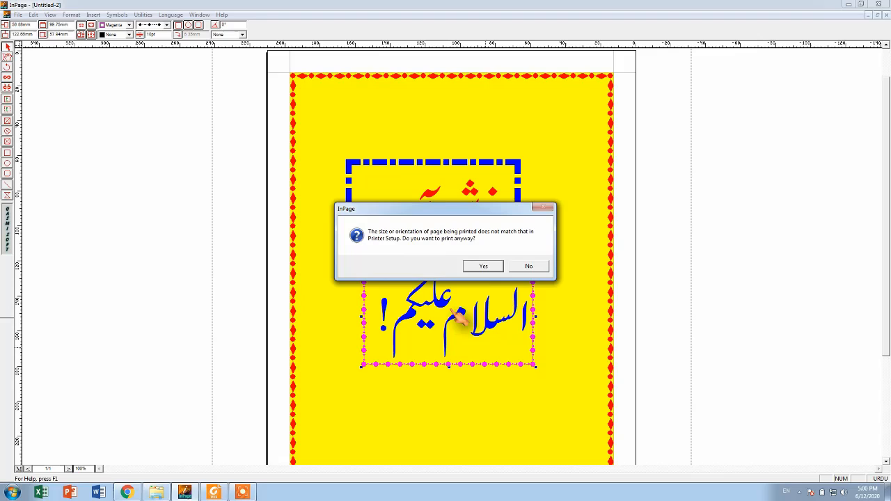
click(480, 265)
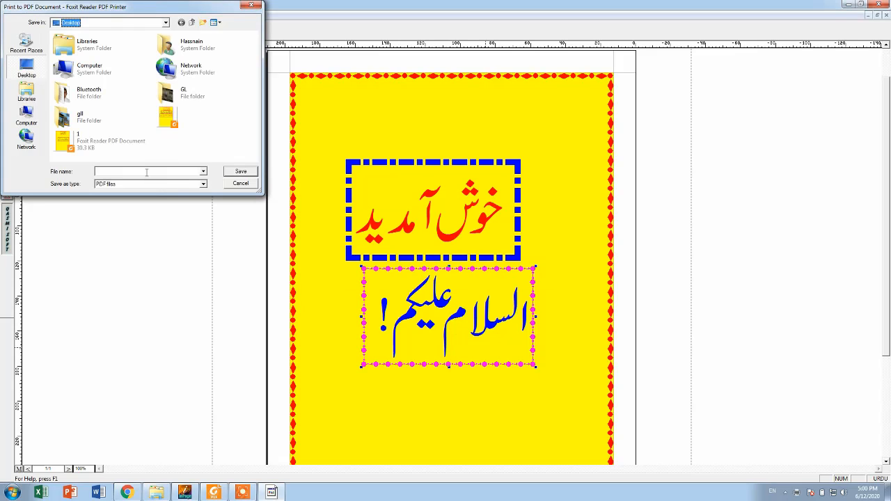
text(1)
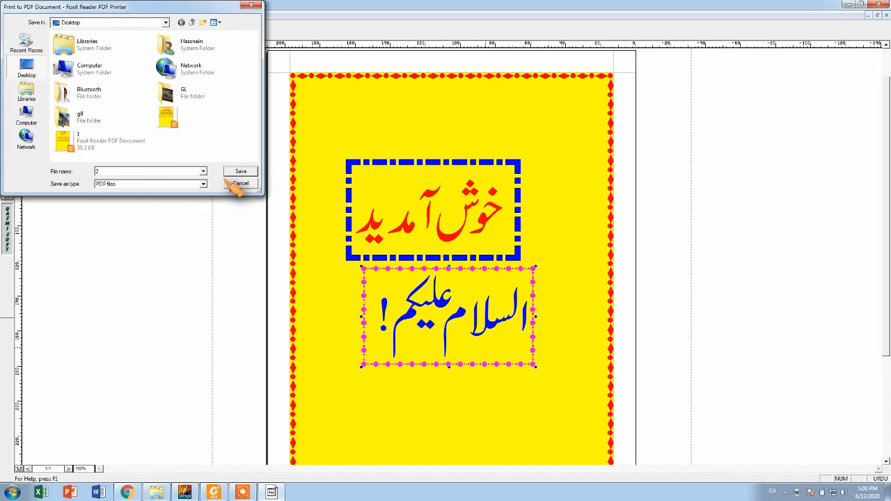
click(240, 171)
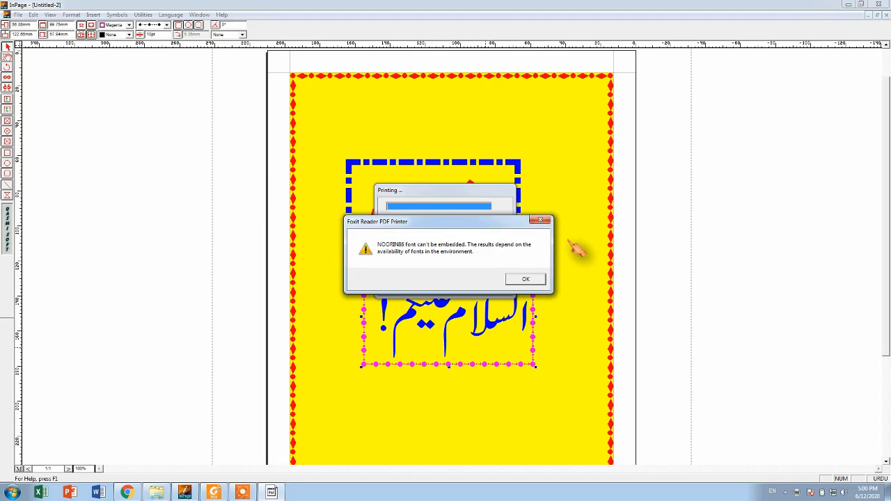
click(527, 279)
Examine the page border and both framed Urdu headings in the exported 2.pdf in Foxit Reader.
scroll(595, 373, down, 5)
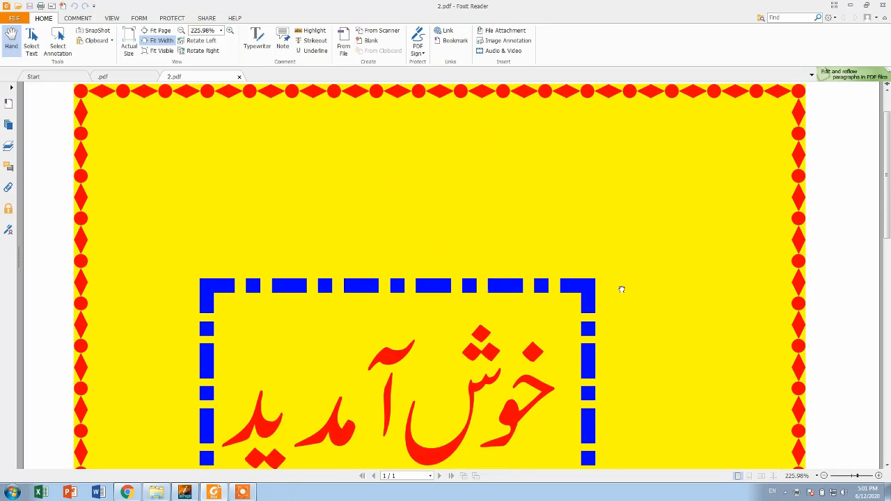
scroll(545, 215, down, 5)
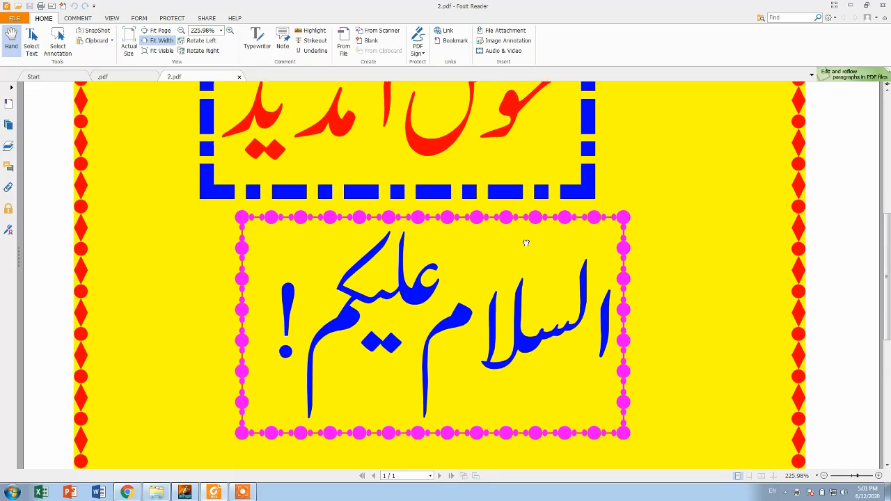
scroll(513, 299, up, 10)
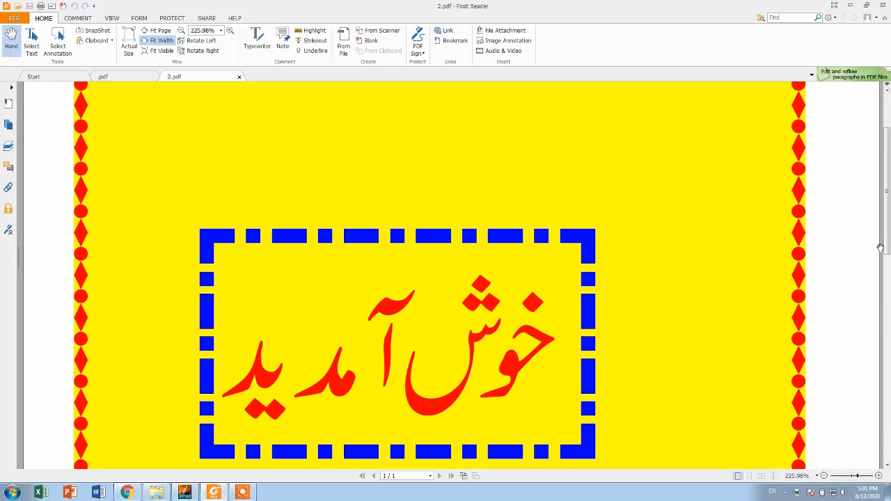
click(887, 157)
drag(888, 158, 888, 159)
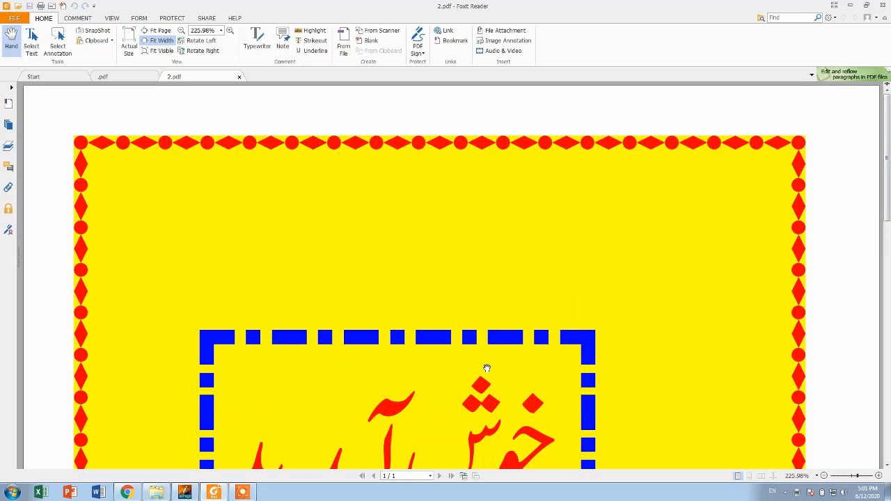
drag(496, 375, 552, 237)
scroll(491, 325, down, 2)
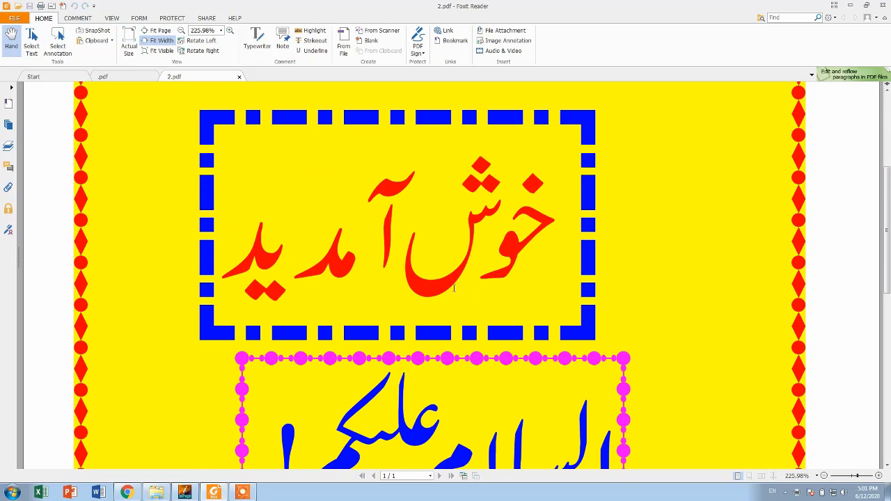
scroll(533, 208, down, 6)
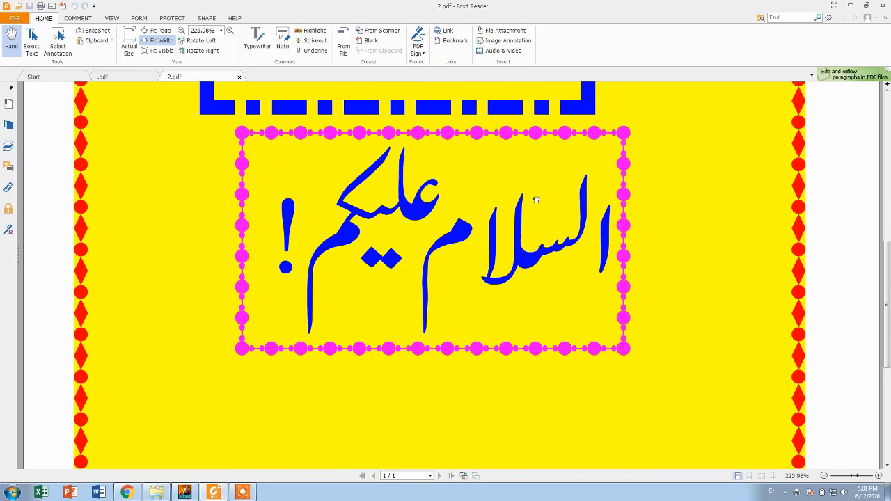
drag(526, 278, 577, 397)
drag(573, 264, 583, 323)
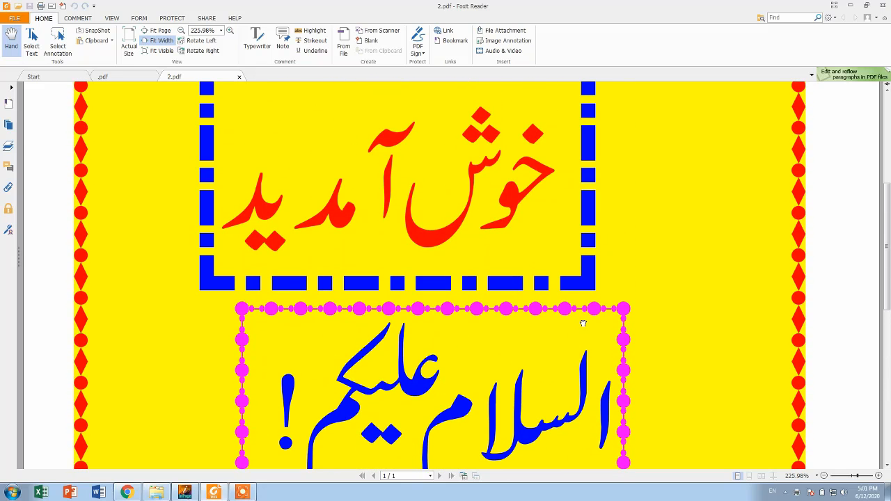